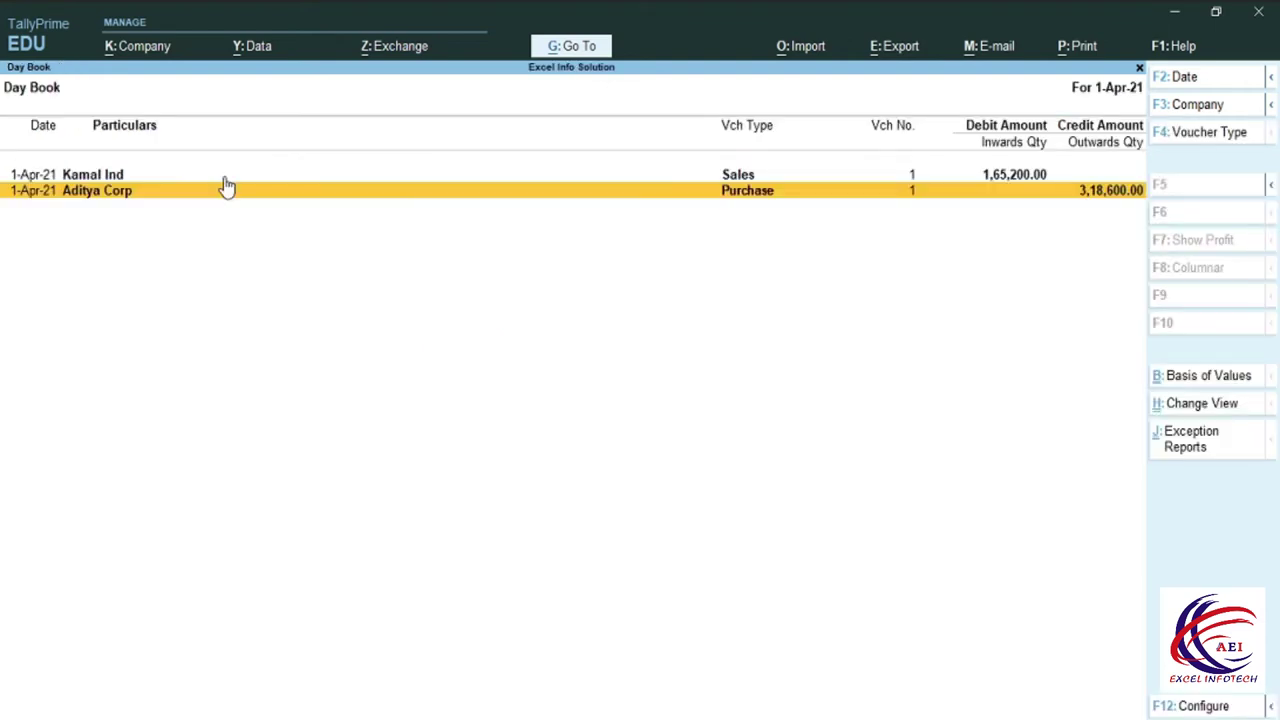
Step: Open the Aditya Corp purchase voucher from the Day Book for review, and close it without changes
left_click(123, 192)
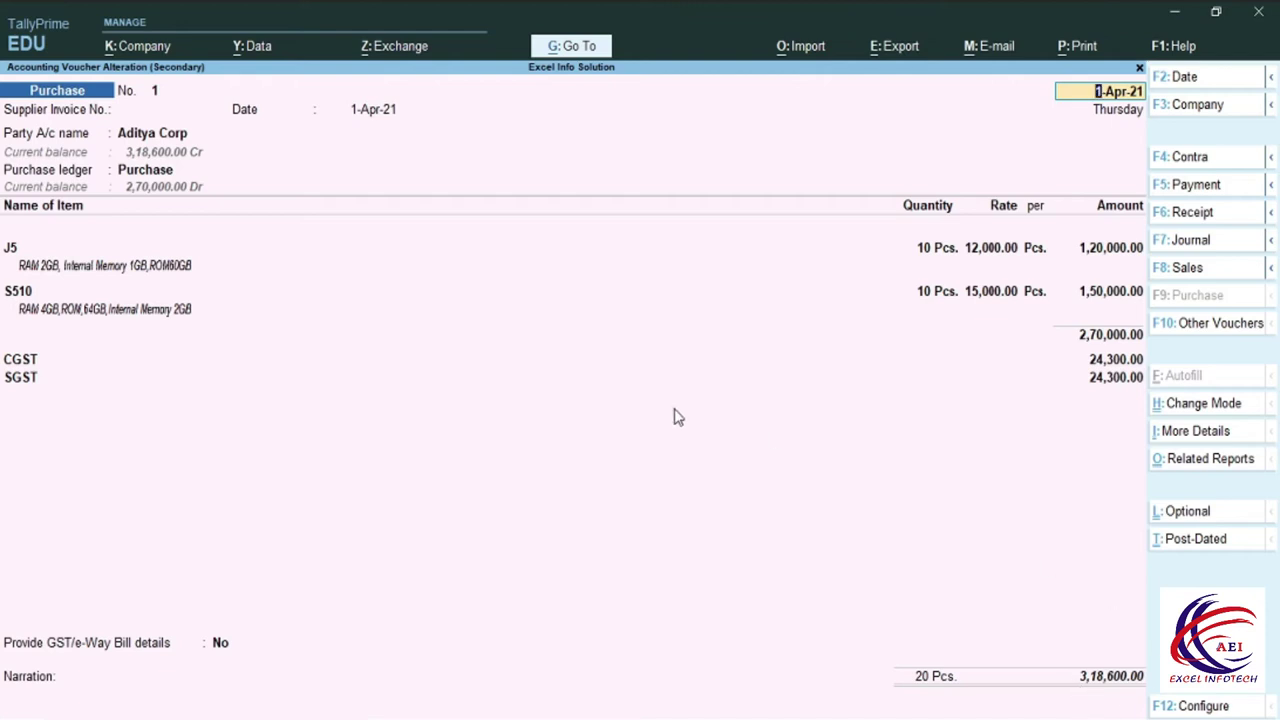
key("Escape")
key("y")
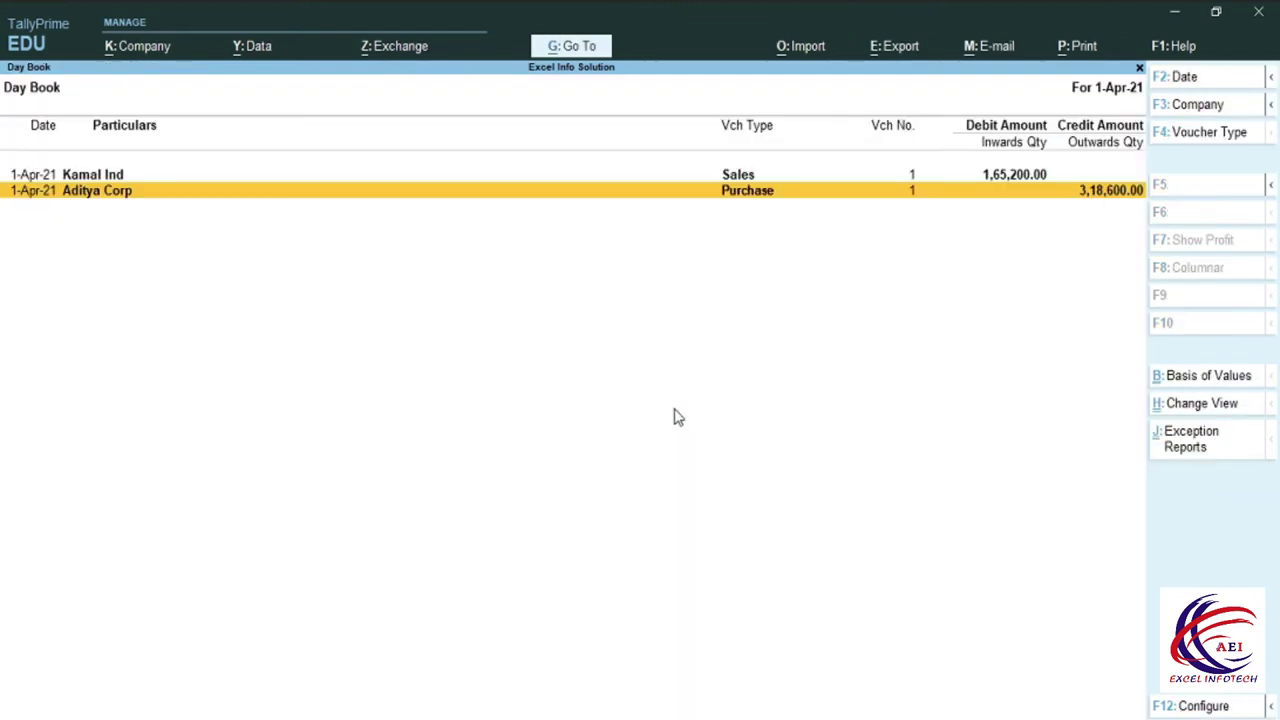
Step: Open the Kamal Ind sales voucher, preview its tax invoice zoomed in, and close the preview
double_click(735, 178)
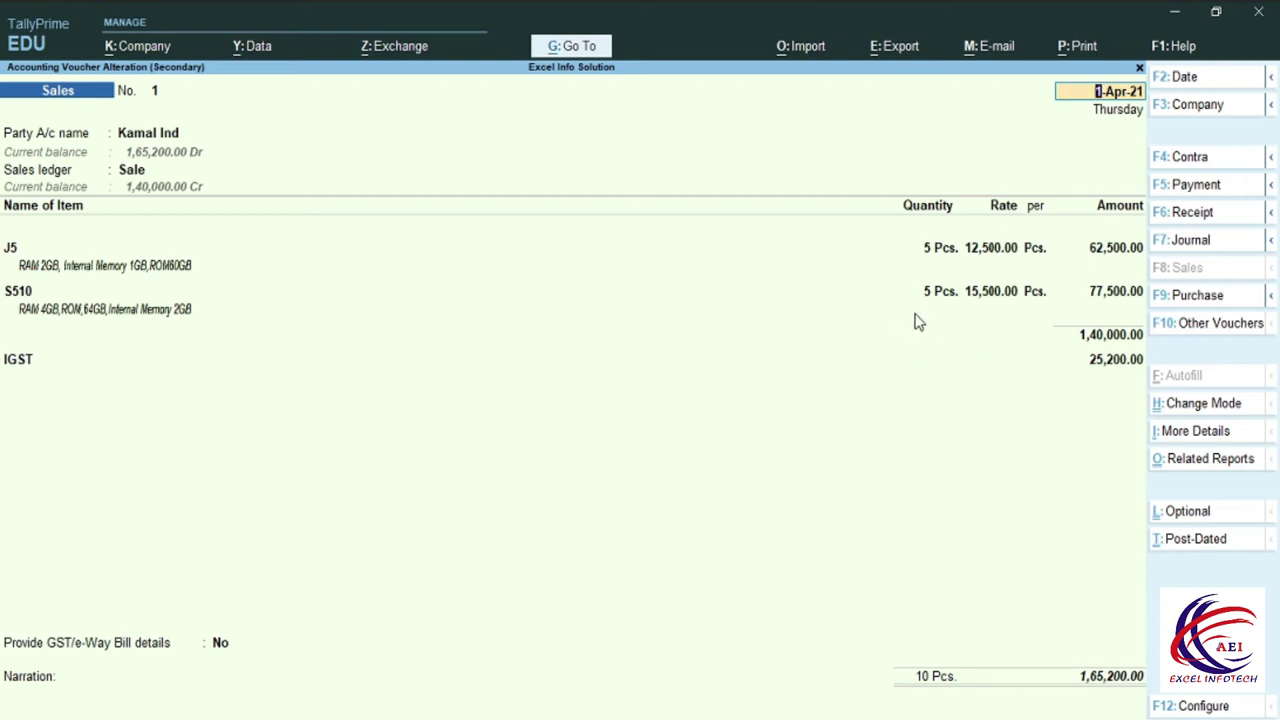
key("alt+p")
key("Return")
key("i")
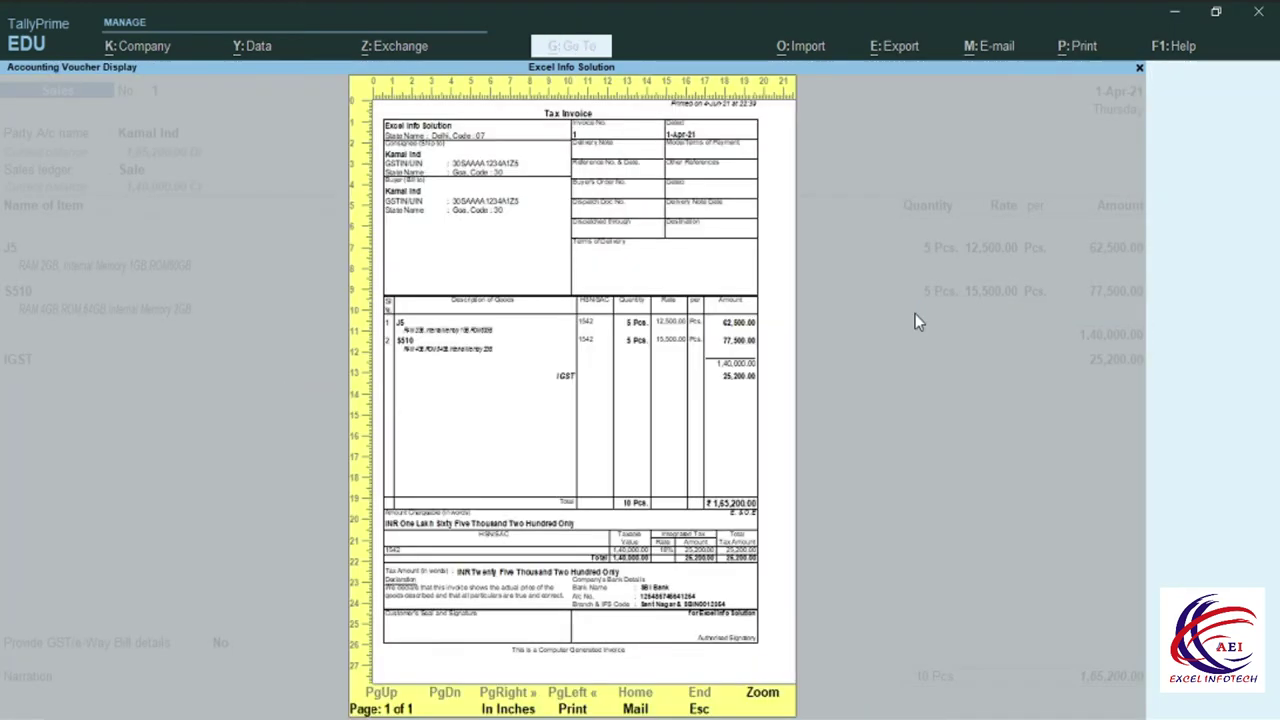
key("Return")
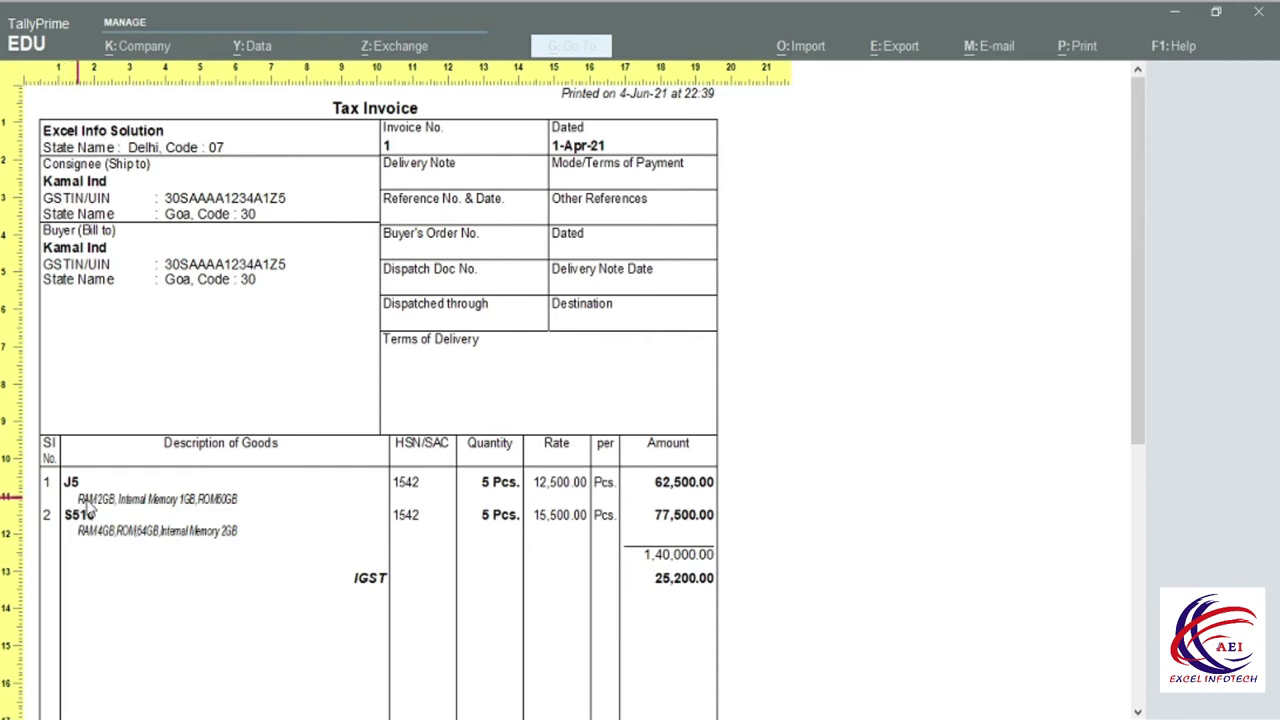
scroll(528, 440, "down", 5)
scroll(520, 494, "up", 5)
key("Escape")
key("Escape")
key("Escape")
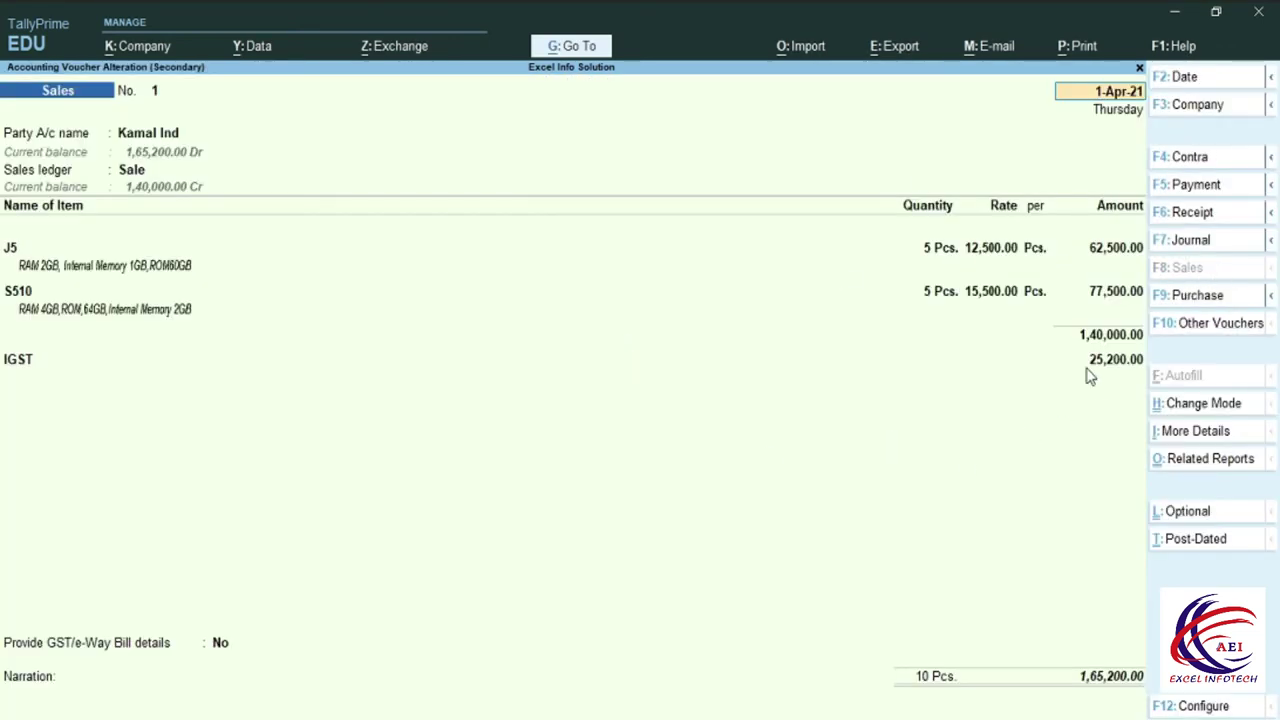
Step: Leave the Kamal Ind sales voucher without saving and return from the Day Book to the Gateway of Tally
key("BackSpace")
key("Escape")
key("y")
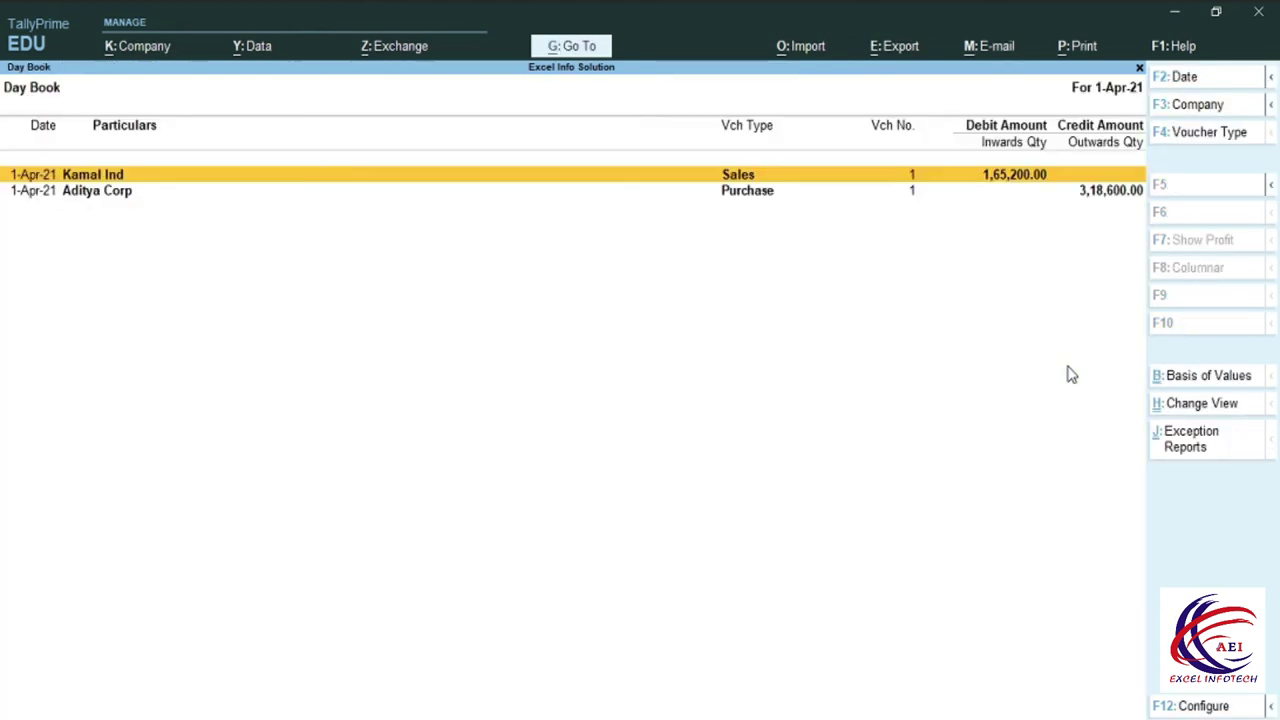
key("Escape")
key("Escape")
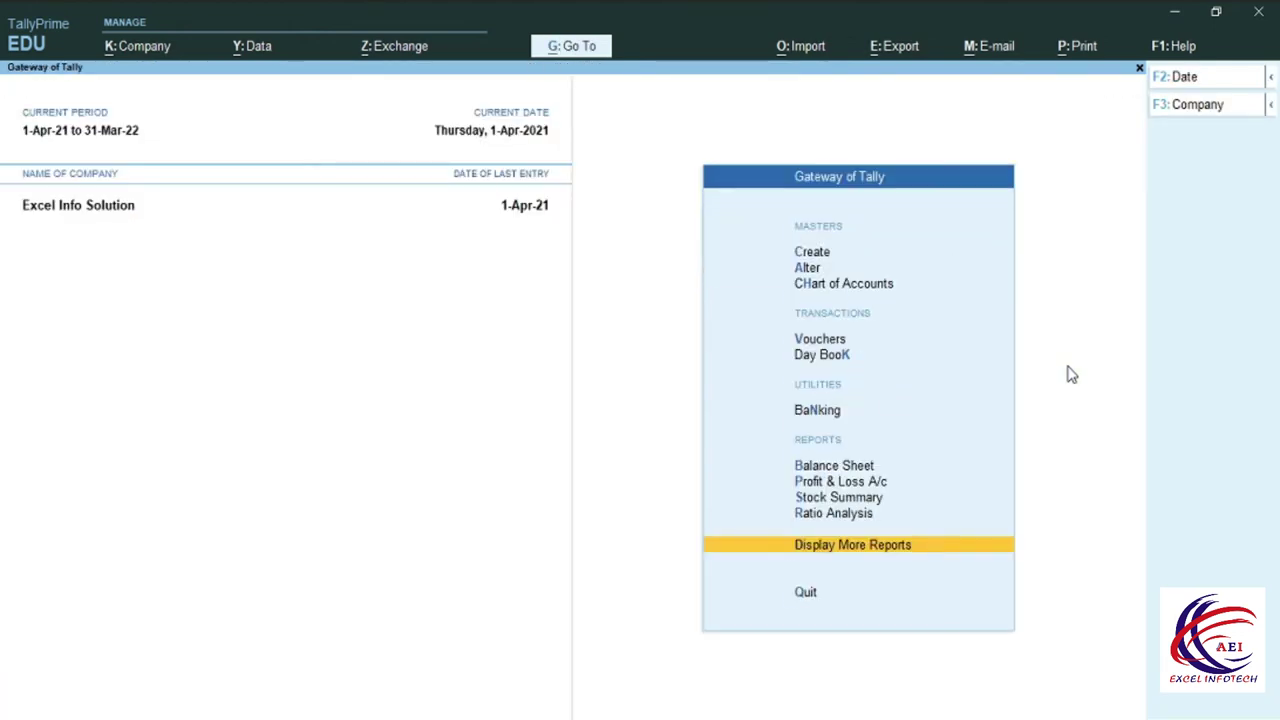
Step: Start a new voucher and change its type to Credit Note
left_click(822, 345)
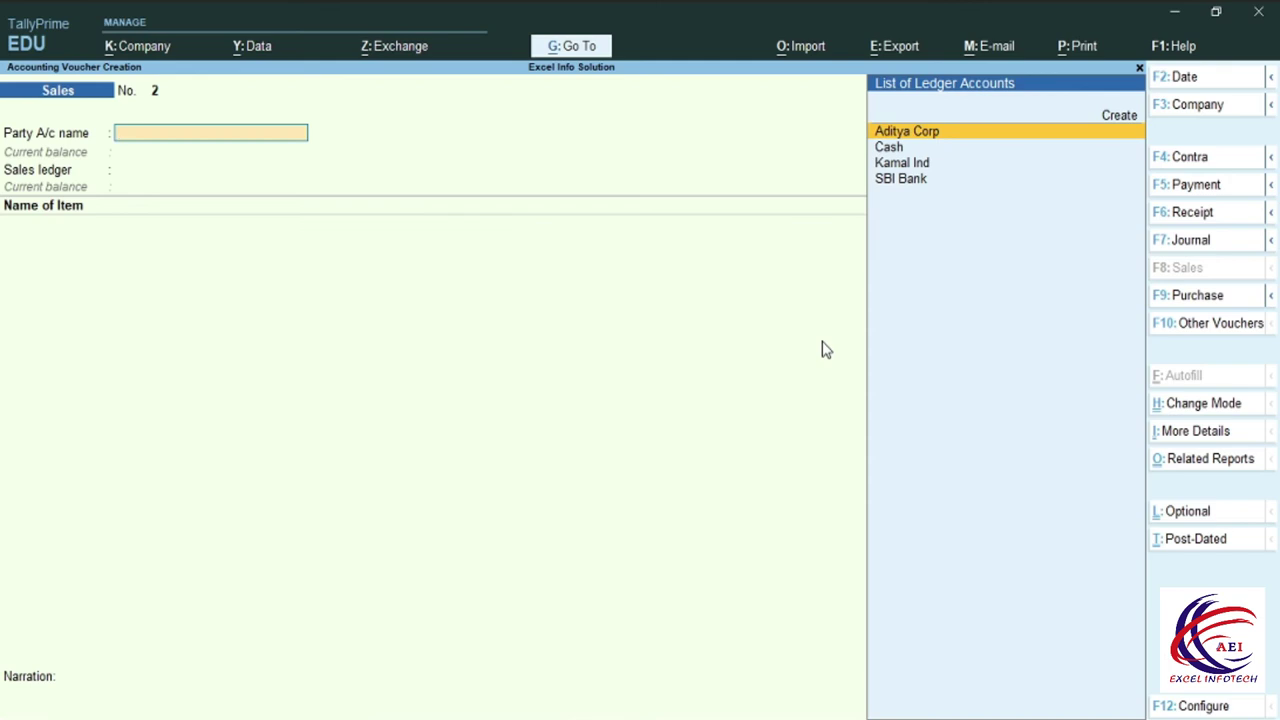
key("F10")
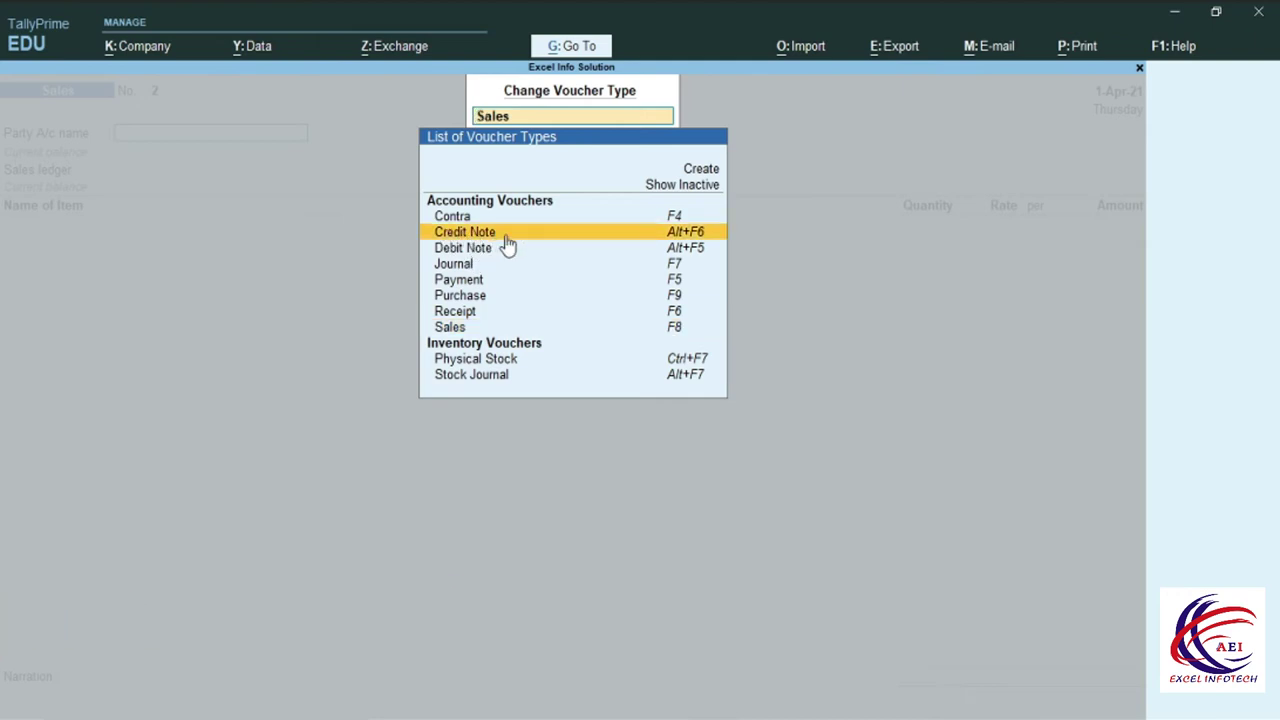
left_click(683, 233)
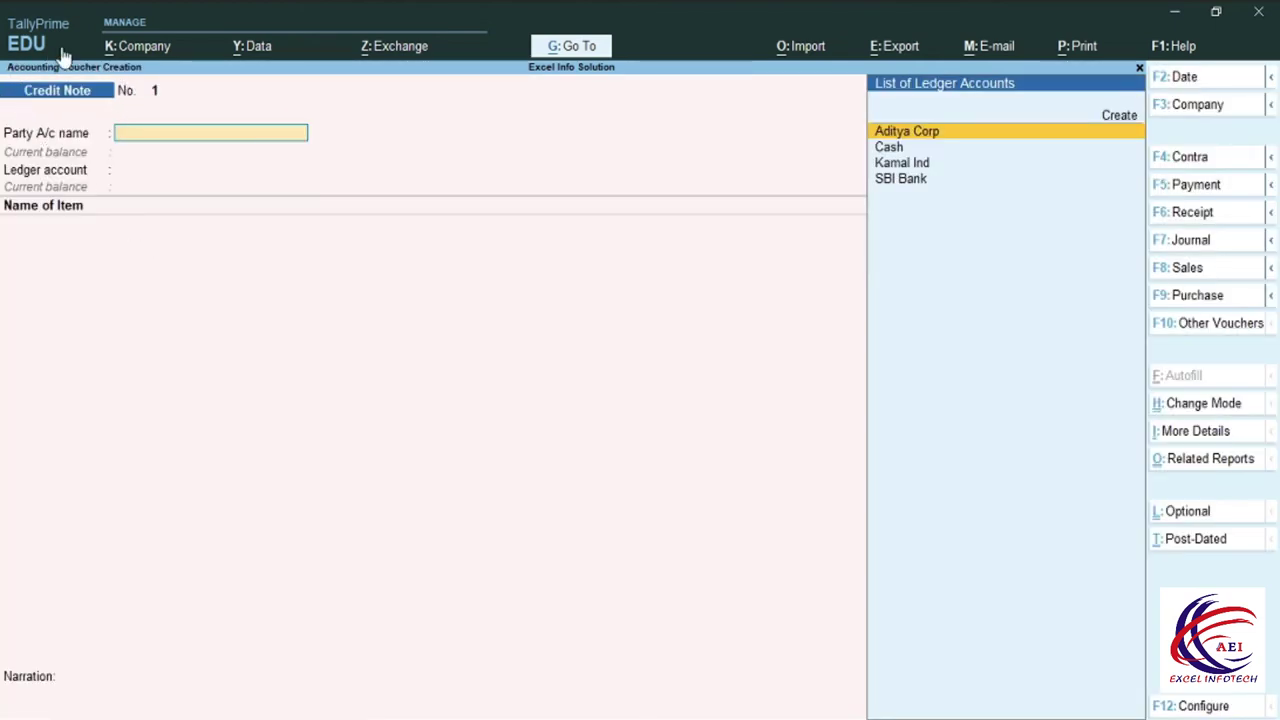
Step: Set Kamal Ind as the party account, leaving receipt and original invoice details blank, and choose Sale as the ledger account
left_click(900, 164)
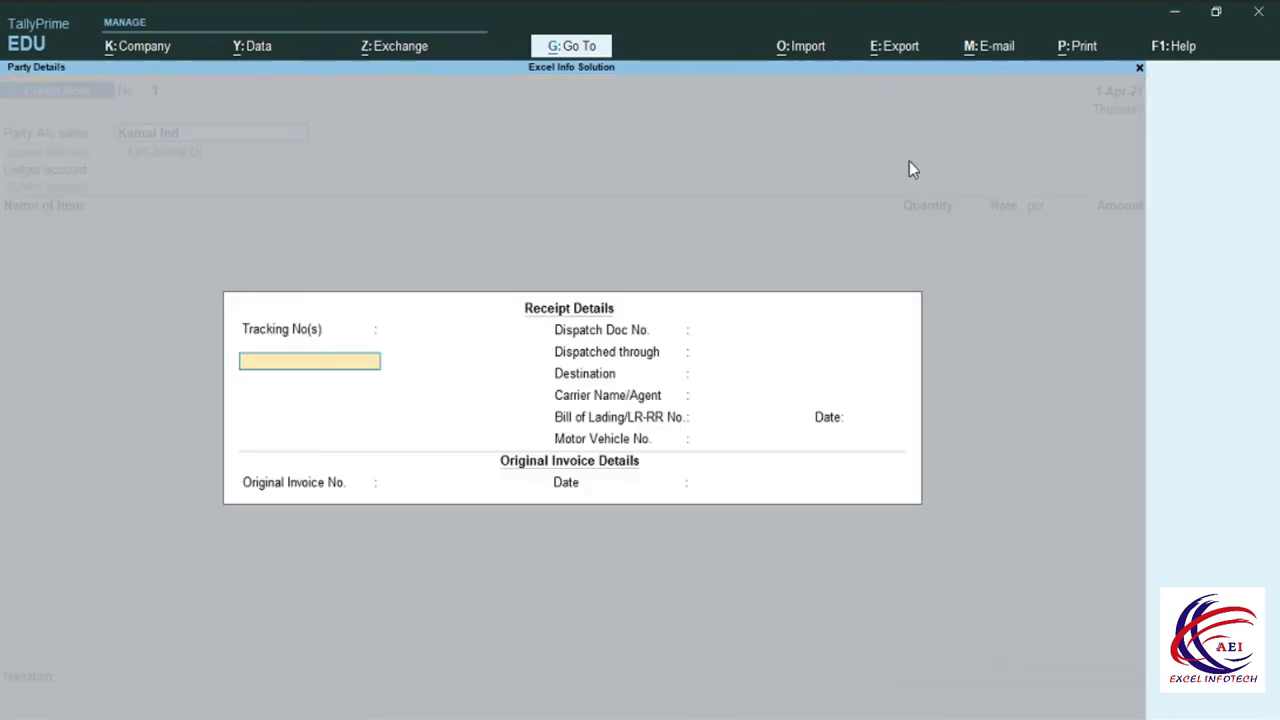
key("Return")
key("Return")
key("Return")
key("Return")
key("Return")
key("Return")
key("Return")
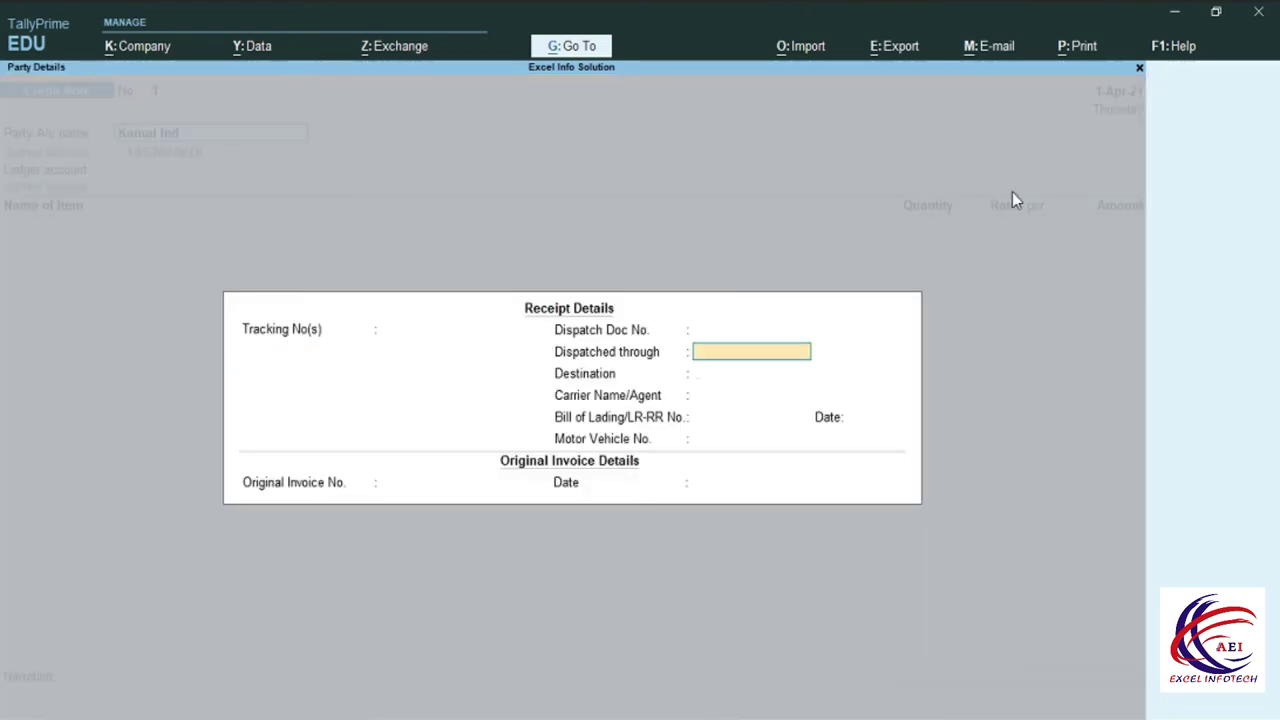
key("Return")
key("Return")
key("Return")
key("Return")
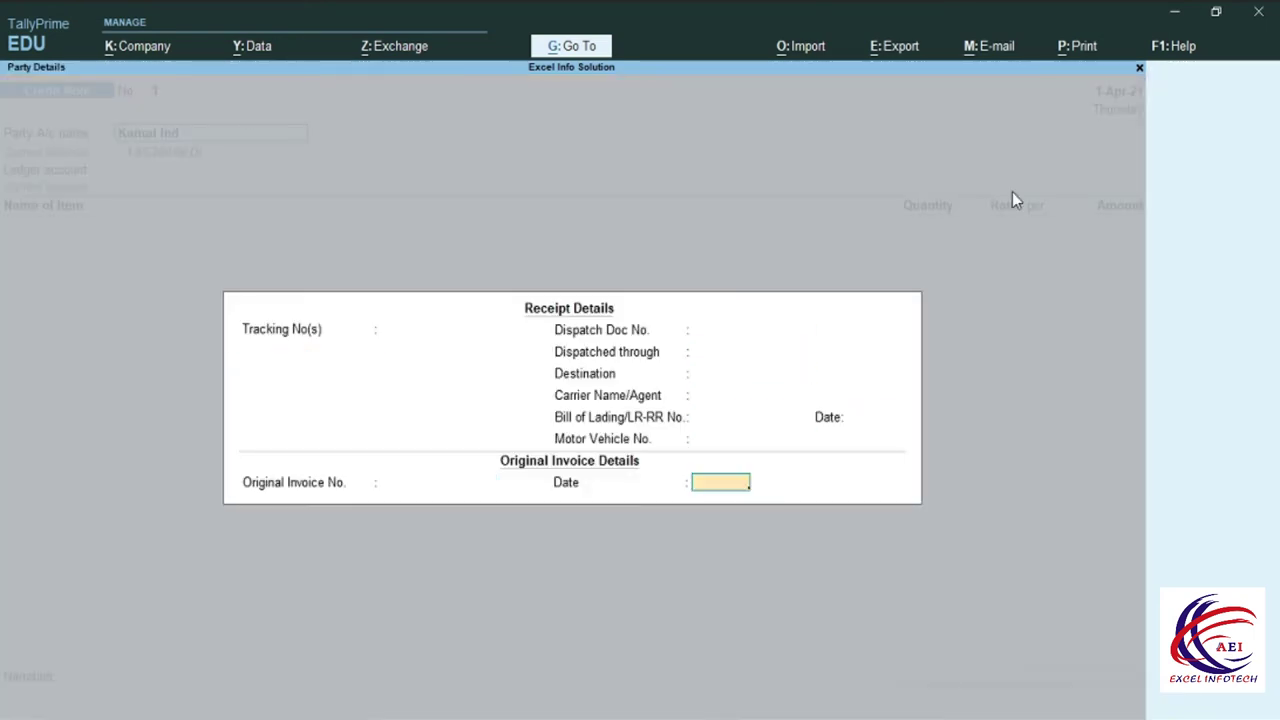
key("Return")
key("Return")
key("Return")
key("Return")
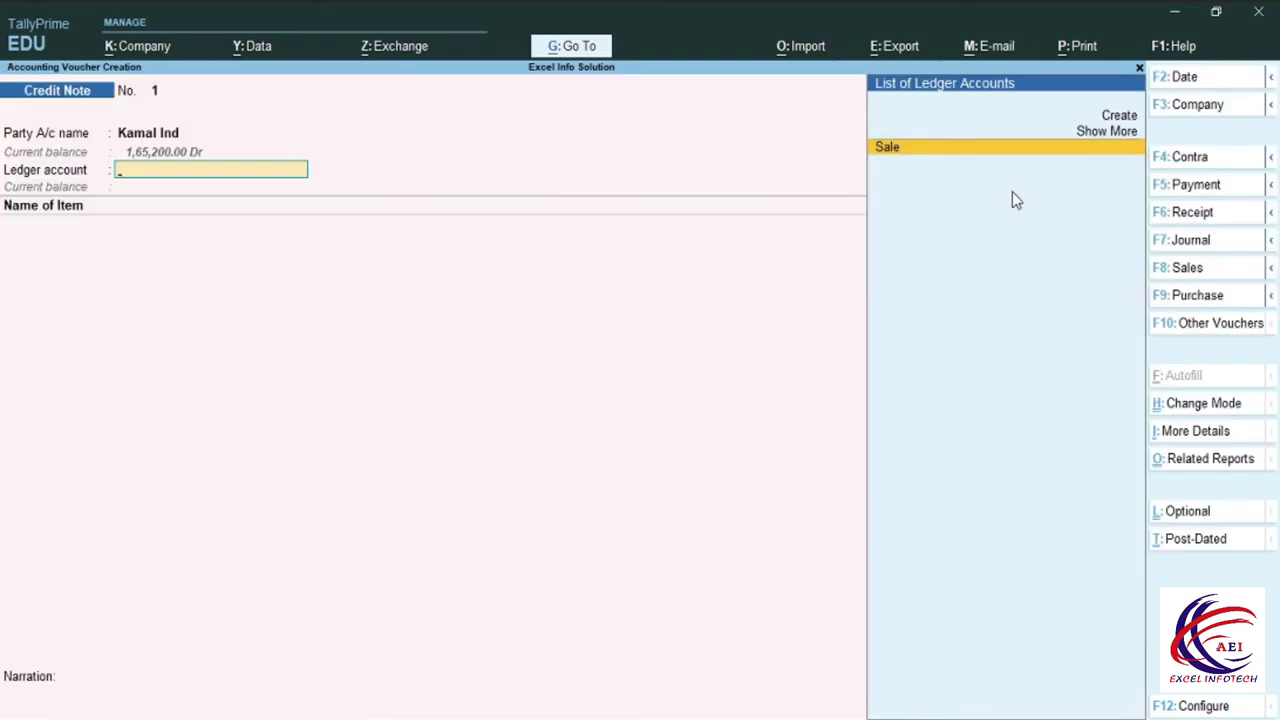
key("Return")
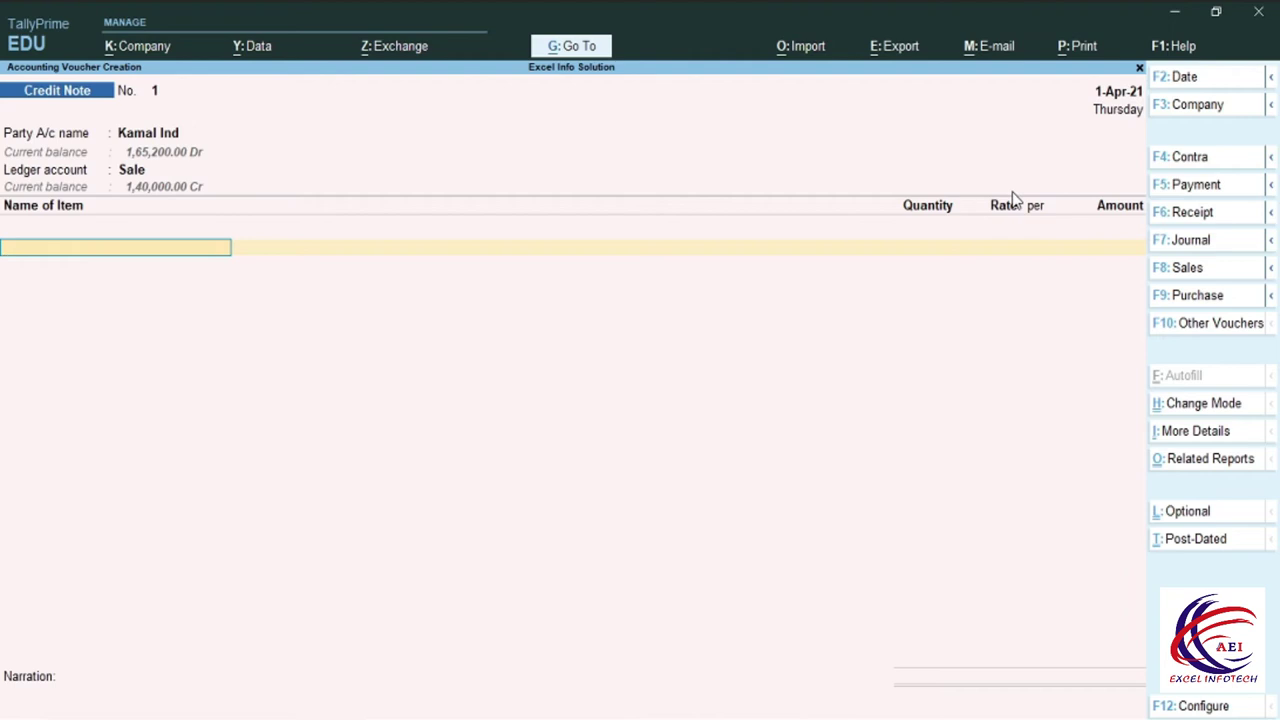
Step: Add stock item J5 to the credit note with a quantity of 1 Pcs at the rate of 12,500.00
key("Down")
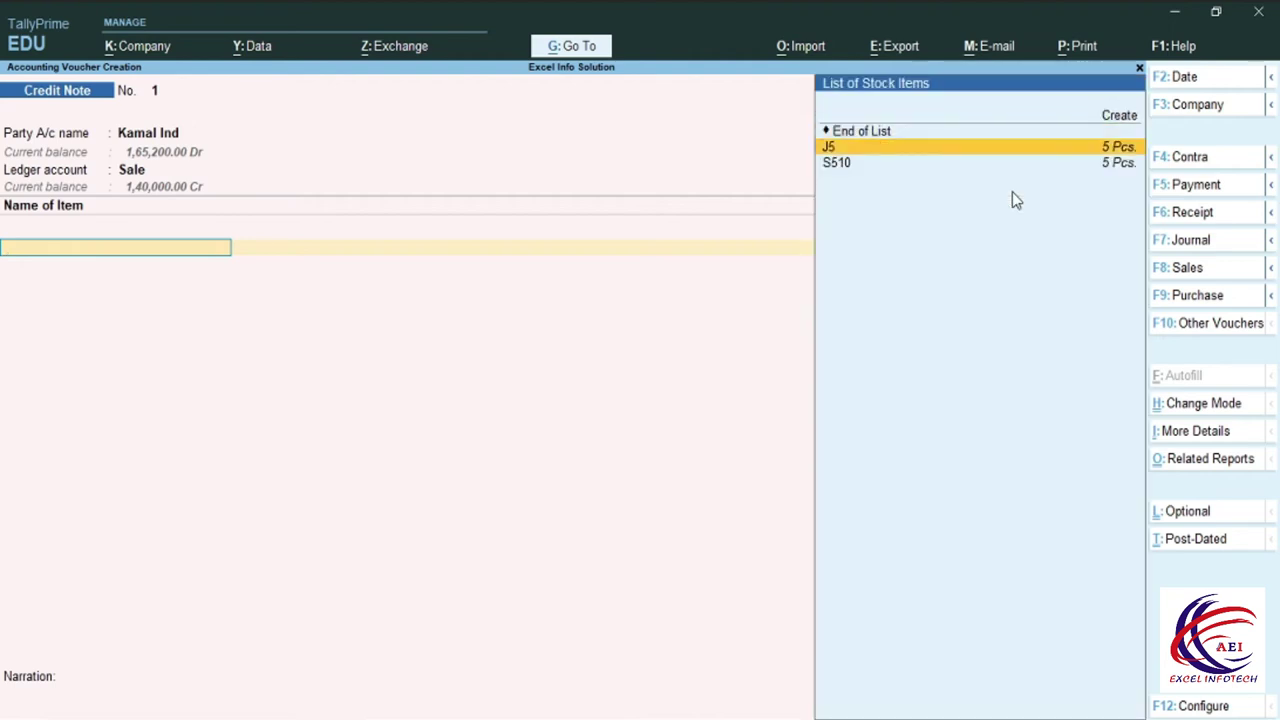
key("Return")
key("Return")
key("Return")
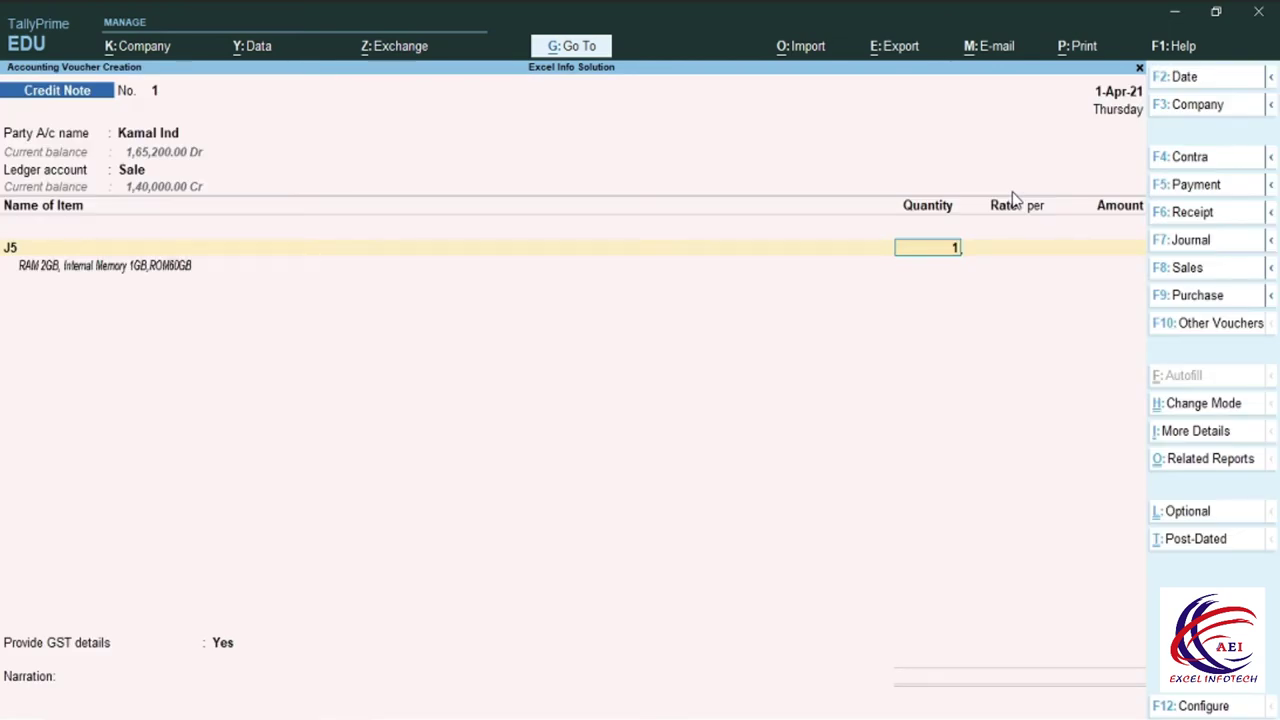
key("Return")
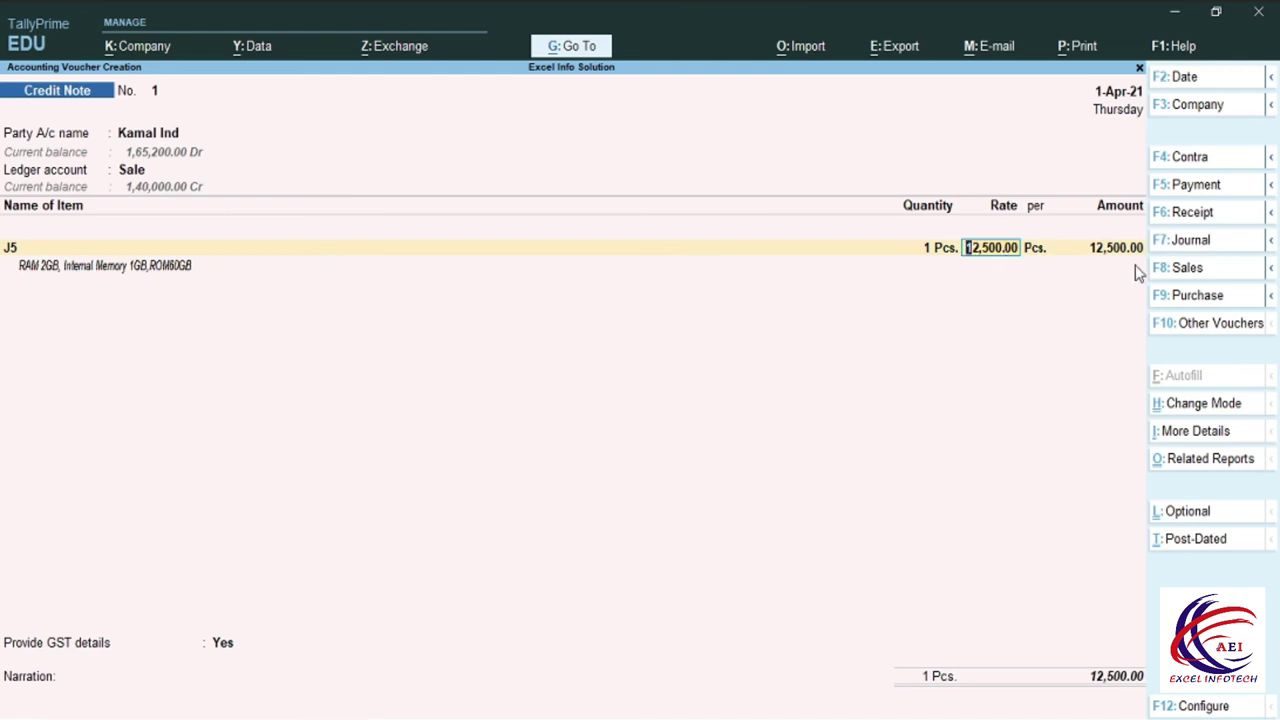
key("Return")
key("Return")
key("Return")
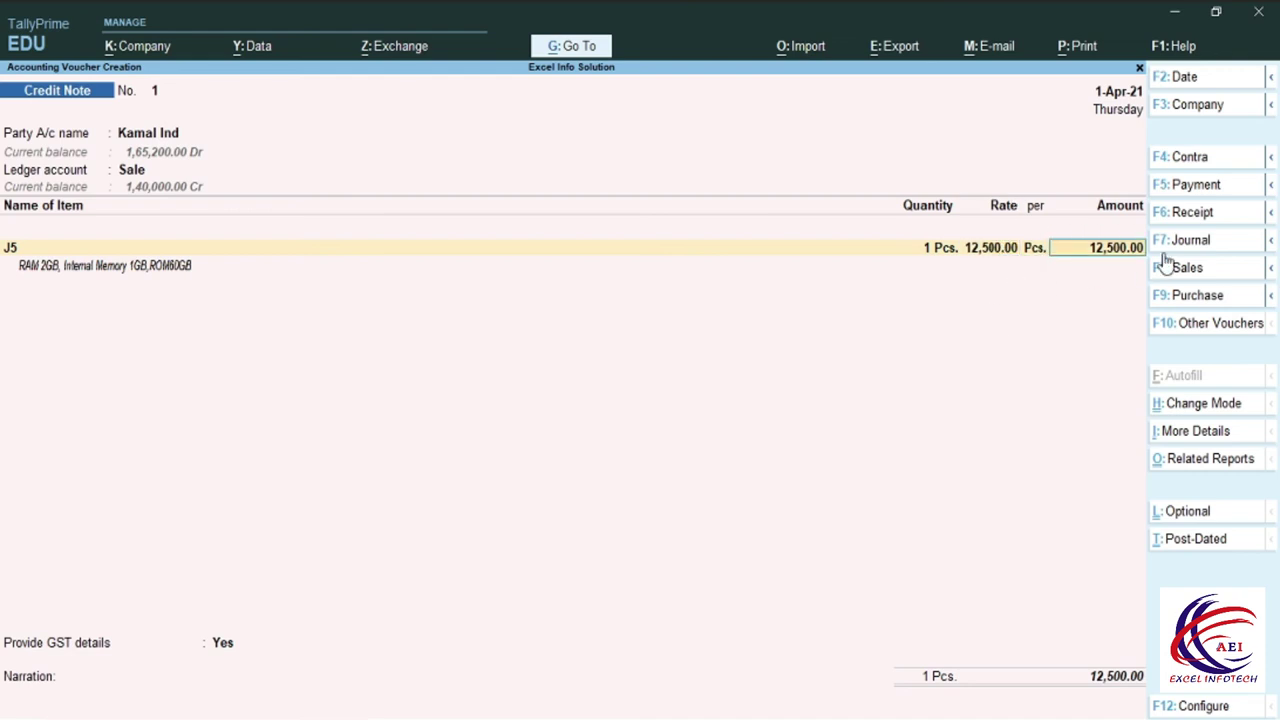
key("Return")
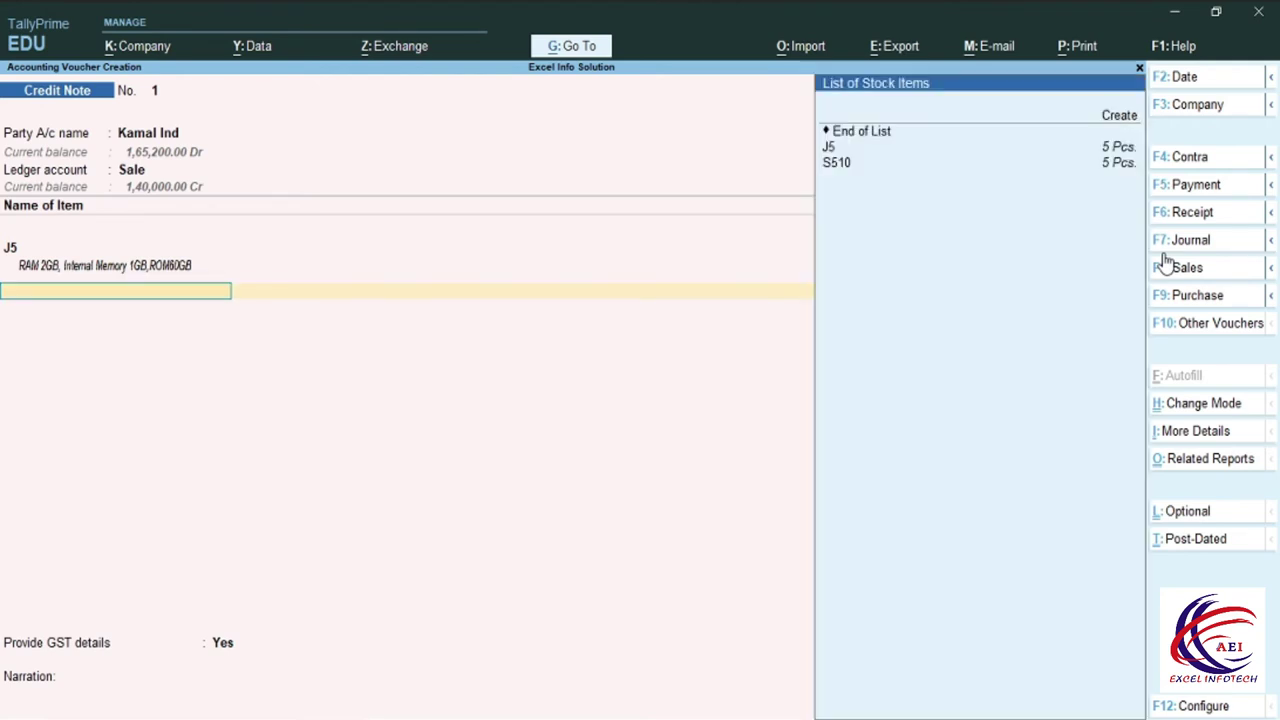
Step: Add stock item S510 with a quantity of 1 Pcs at the rate of 15,500.00 and end the item list
key("Down")
key("Down")
key("Return")
key("Return")
key("Return")
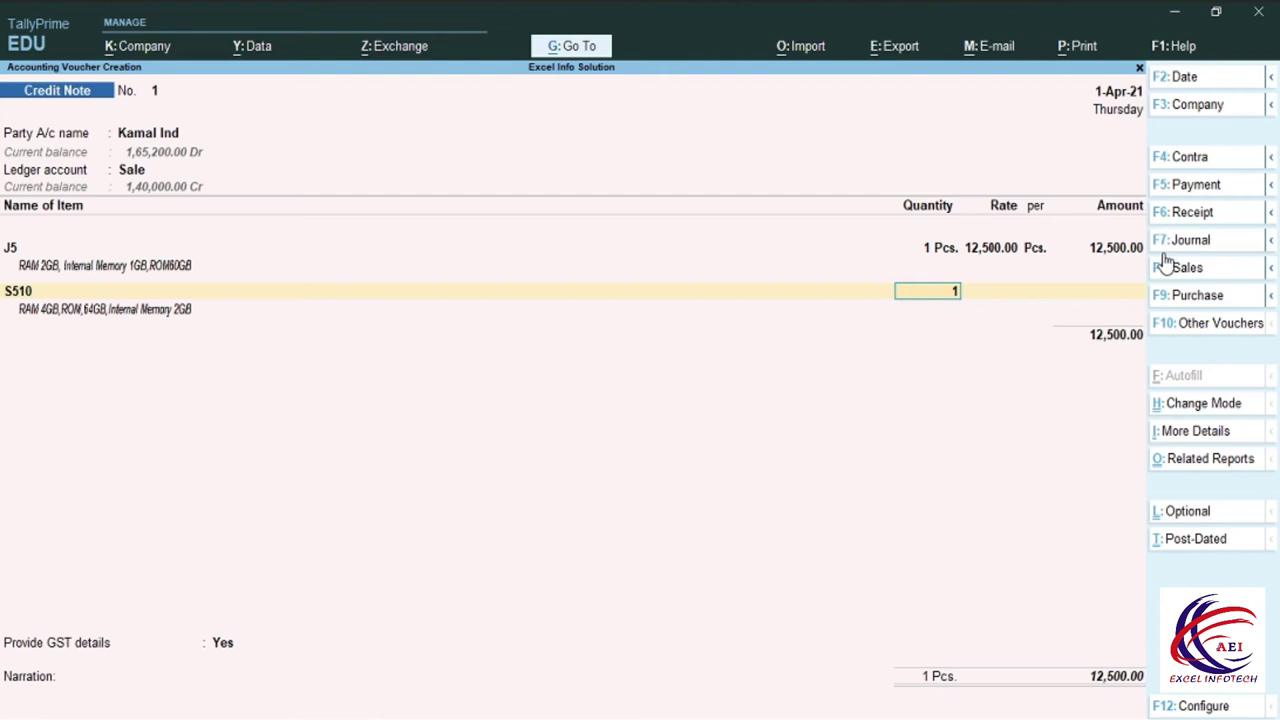
key("Return")
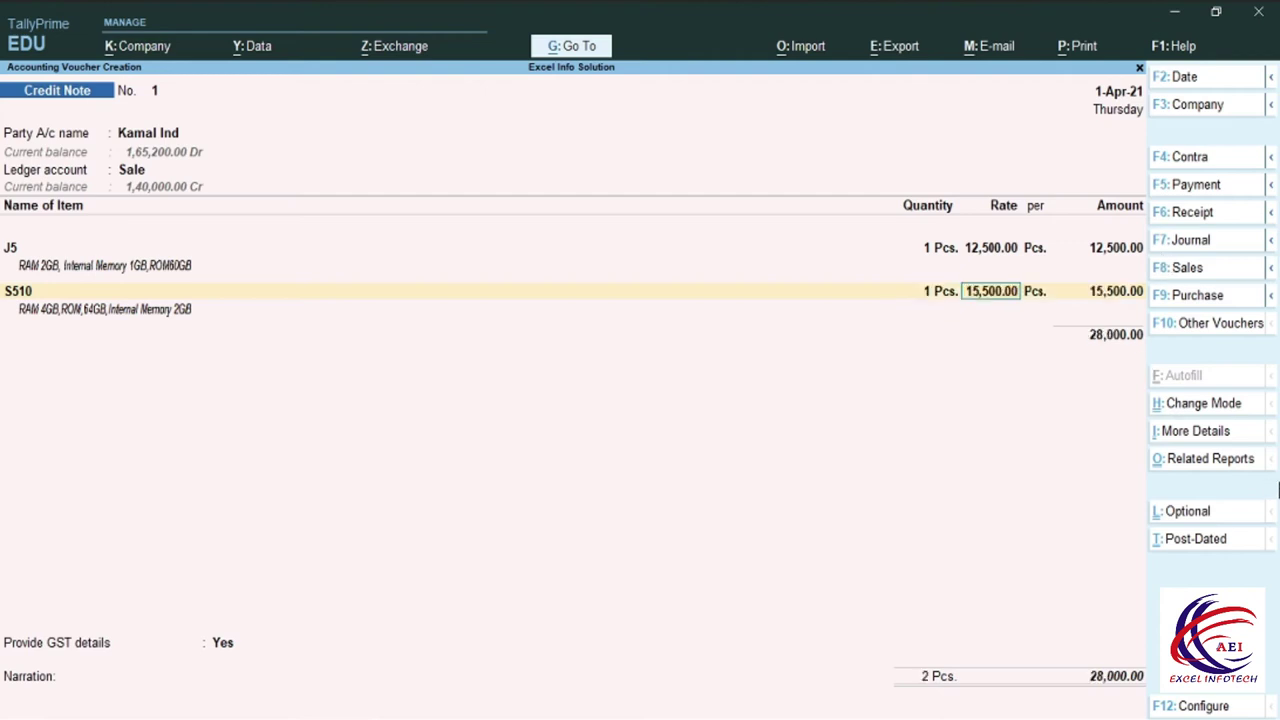
key("Return")
key("Return")
key("Return")
key("Return")
key("Return")
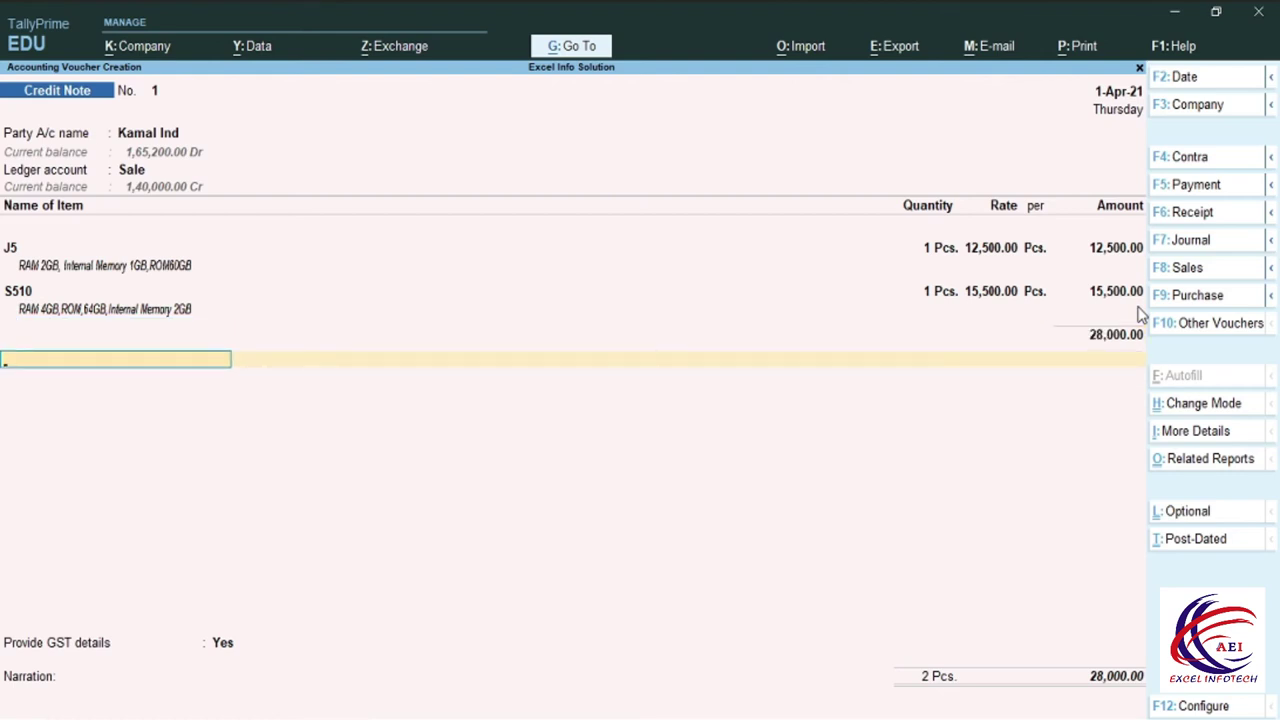
Step: Add the IGST ledger below the items with its calculated amount and set Provide GST details to No
key("Down")
key("Down")
key("Down")
key("Down")
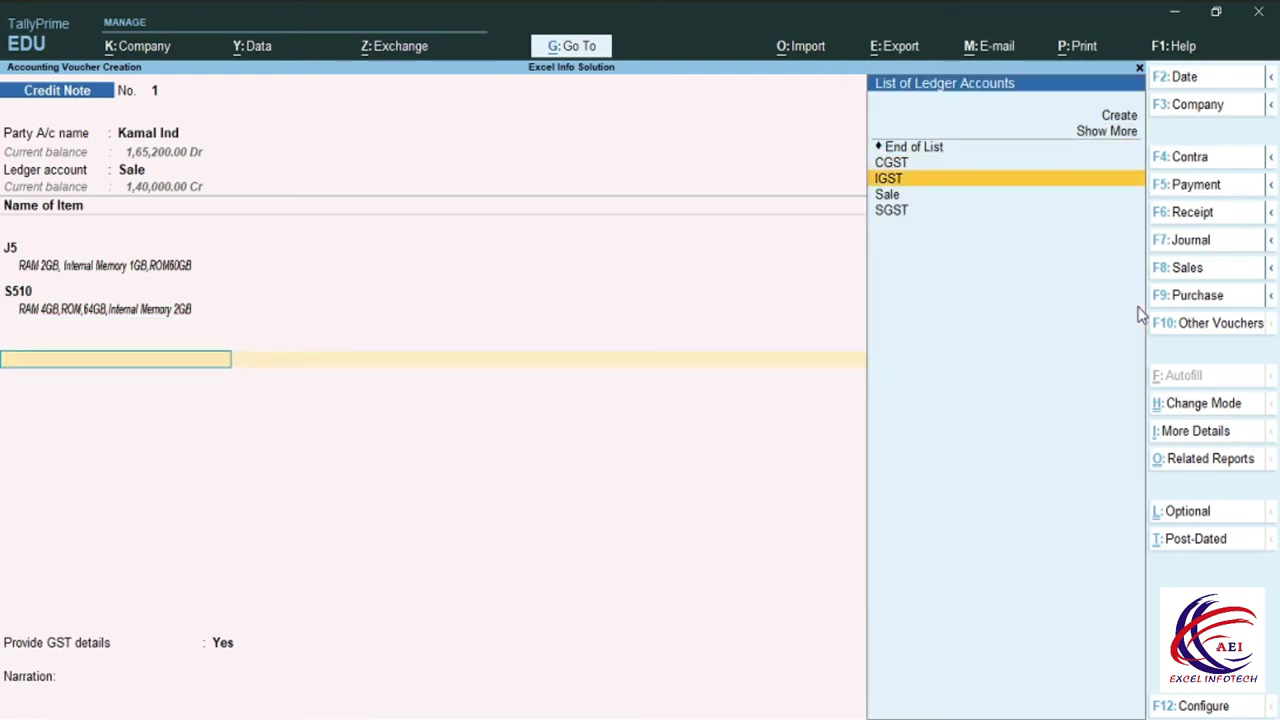
key("Return")
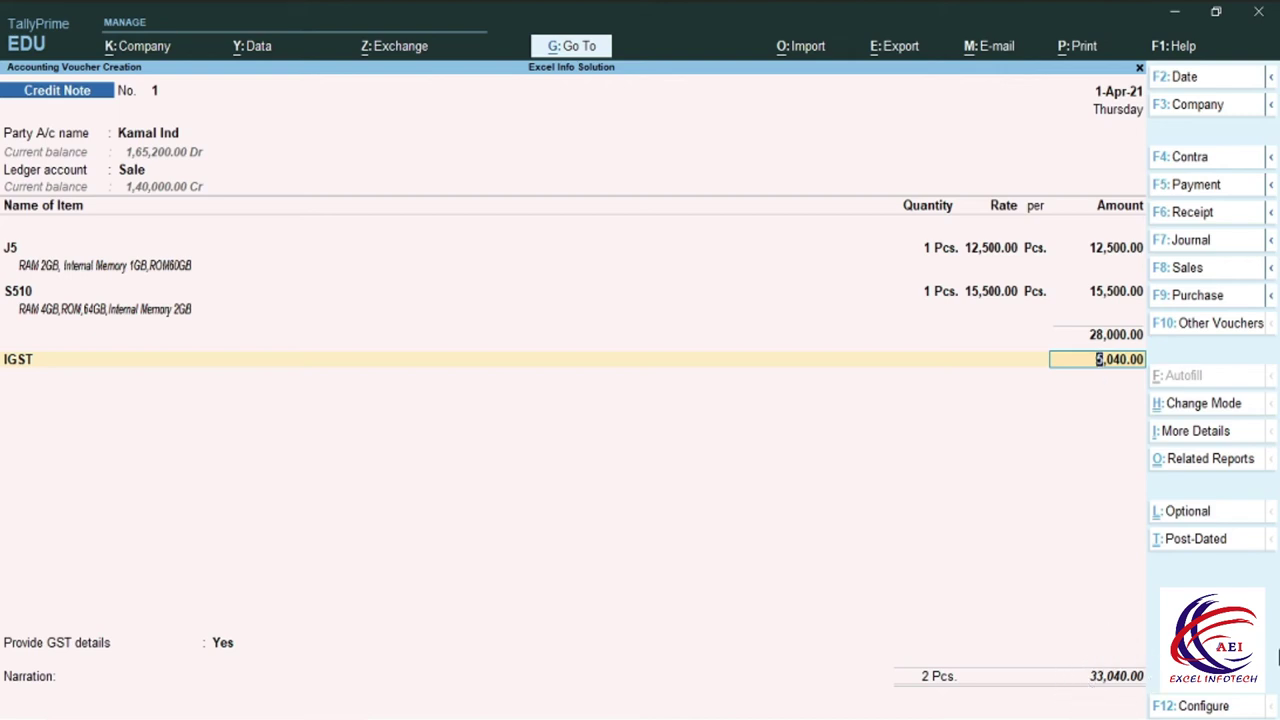
key("Return")
key("Return")
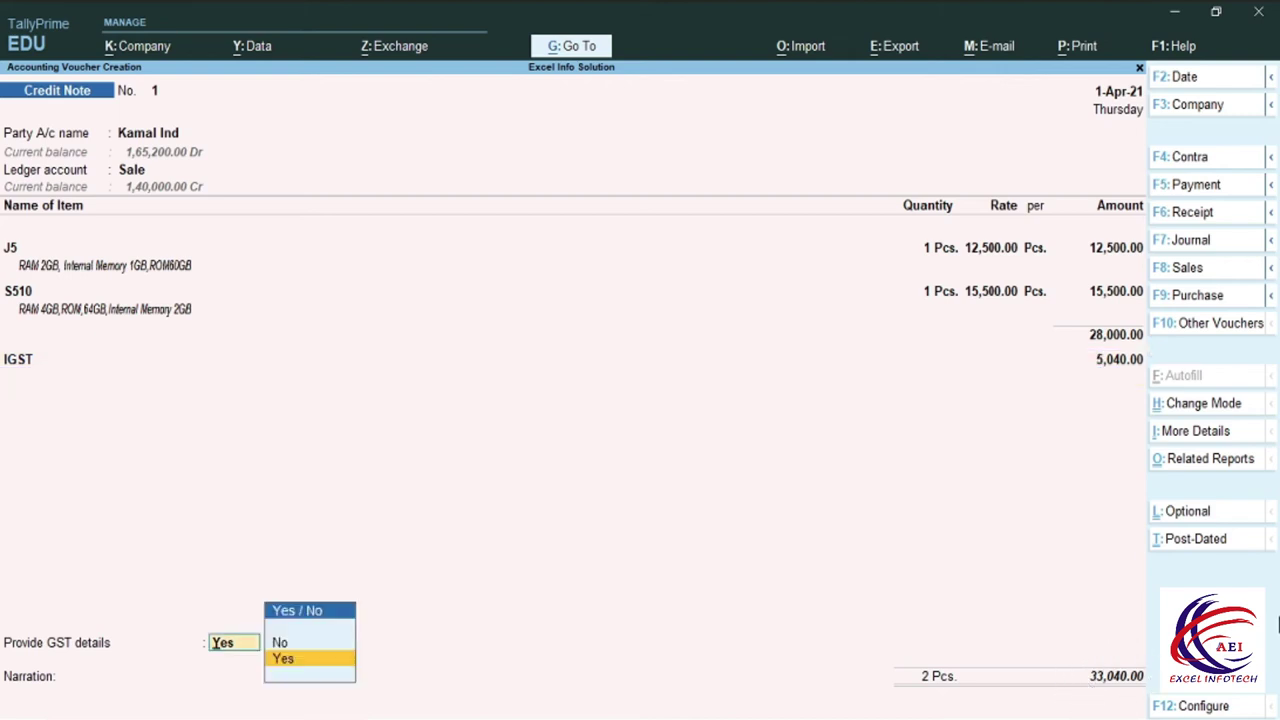
key("Up")
key("Return")
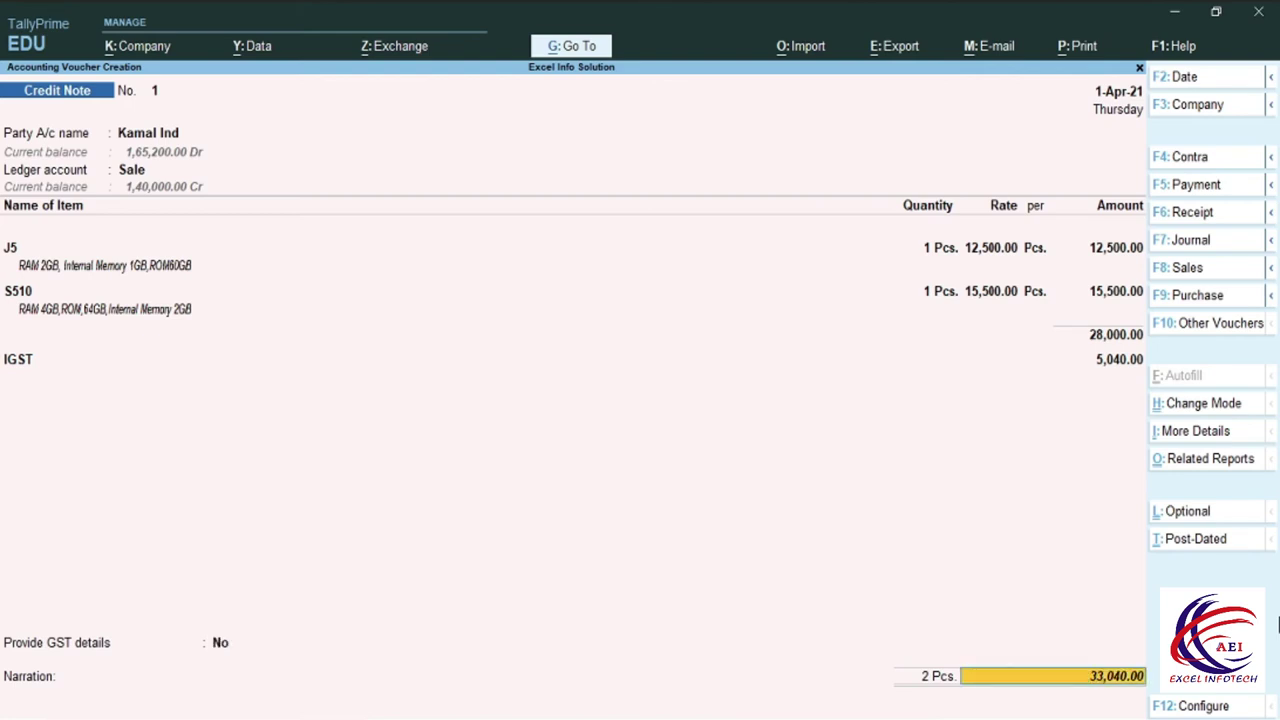
Step: Allocate the credit note amount for Kamal Ind as Agst Ref in the bill-wise details and save the voucher
key("Return")
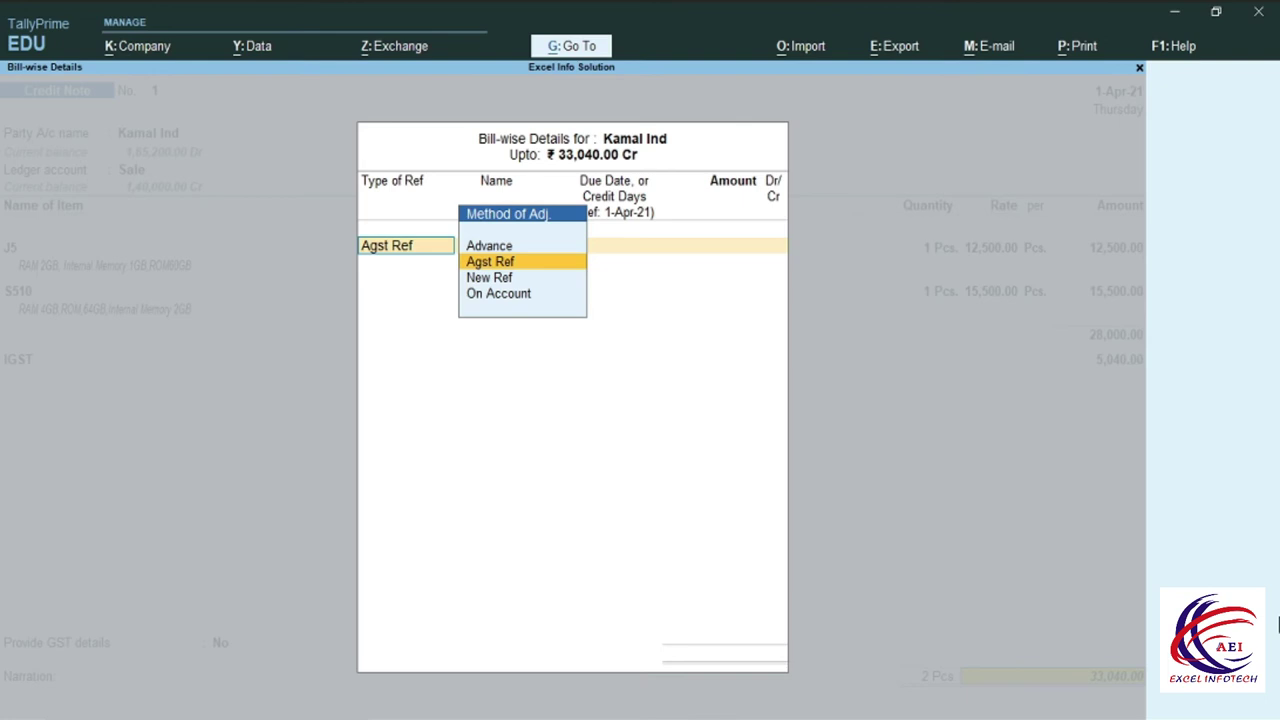
key("Return")
key("Return")
key("Return")
key("Return")
key("Return")
key("Return")
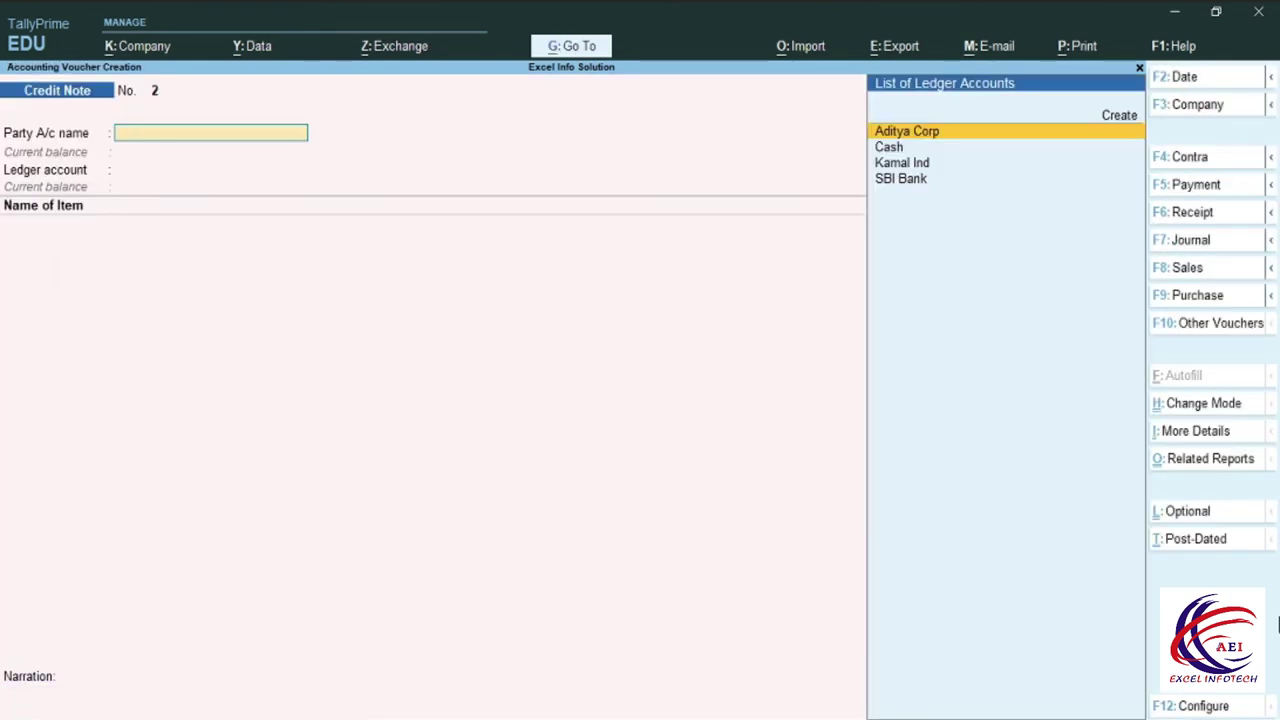
Step: Open the Stock Summary in detailed view and check the closing quantities of J5 and S510 under Samsung
key("Escape")
key("Escape")
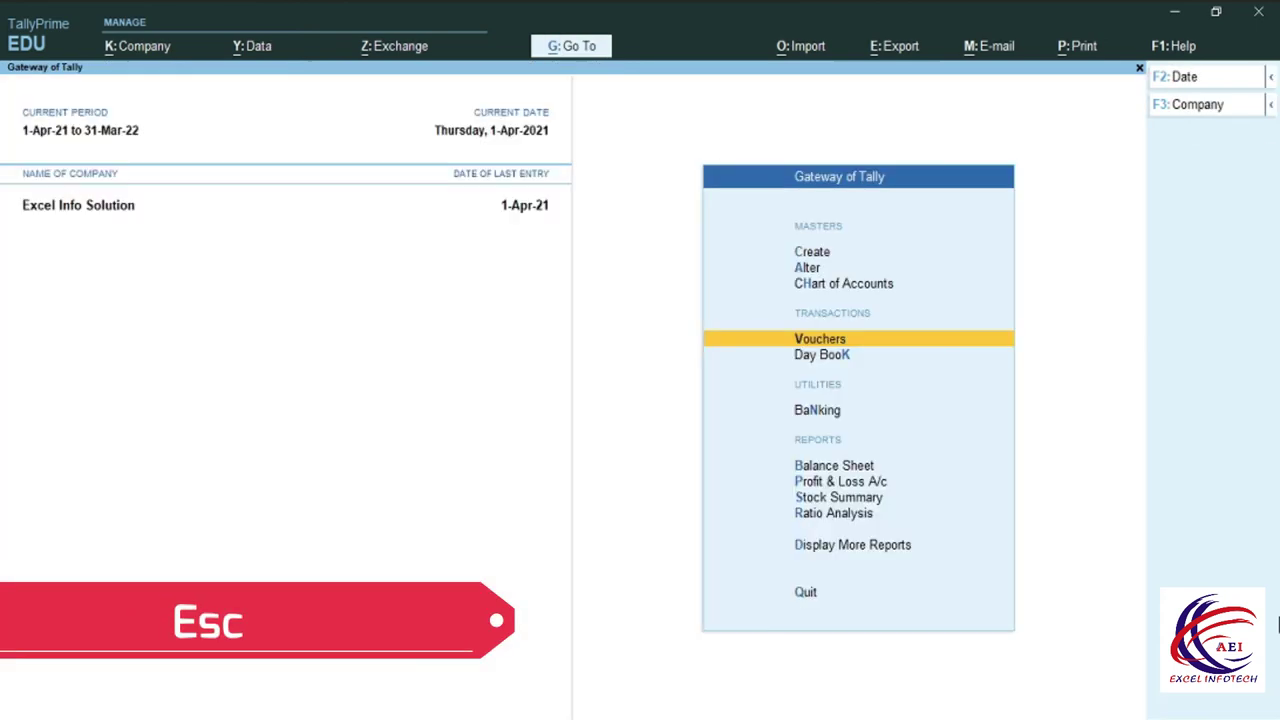
left_click(840, 497)
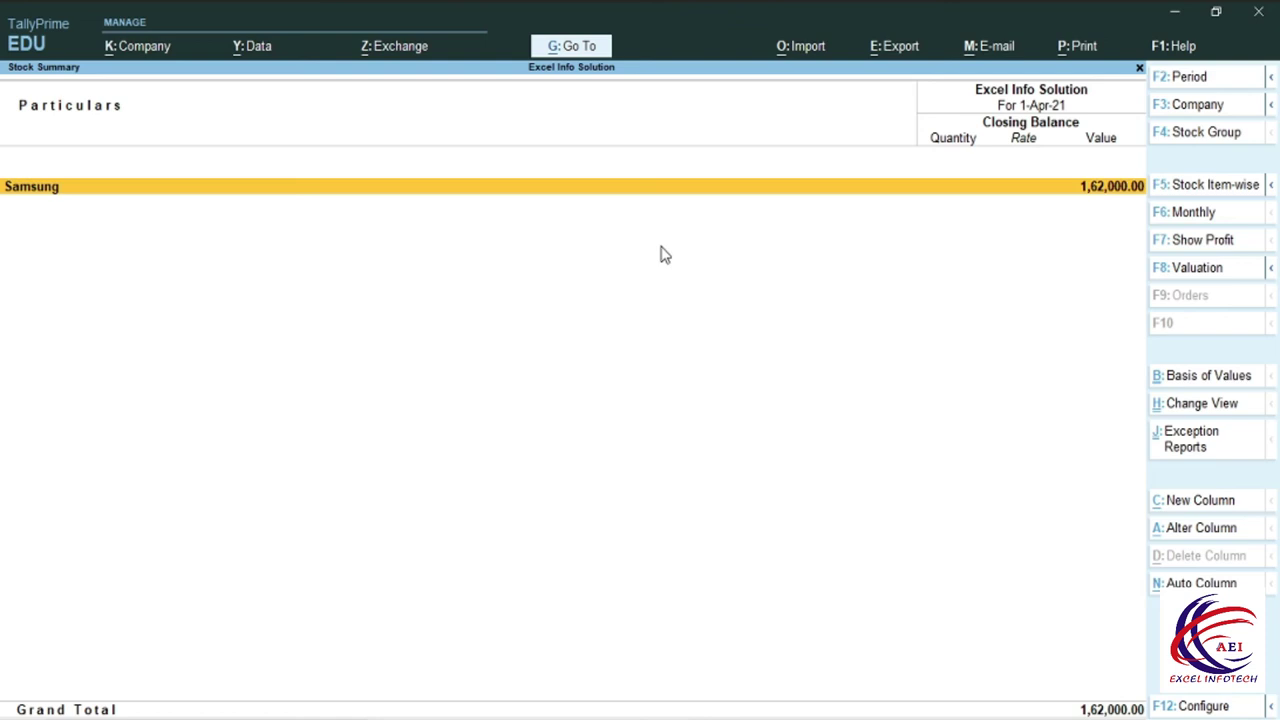
key("alt+F1")
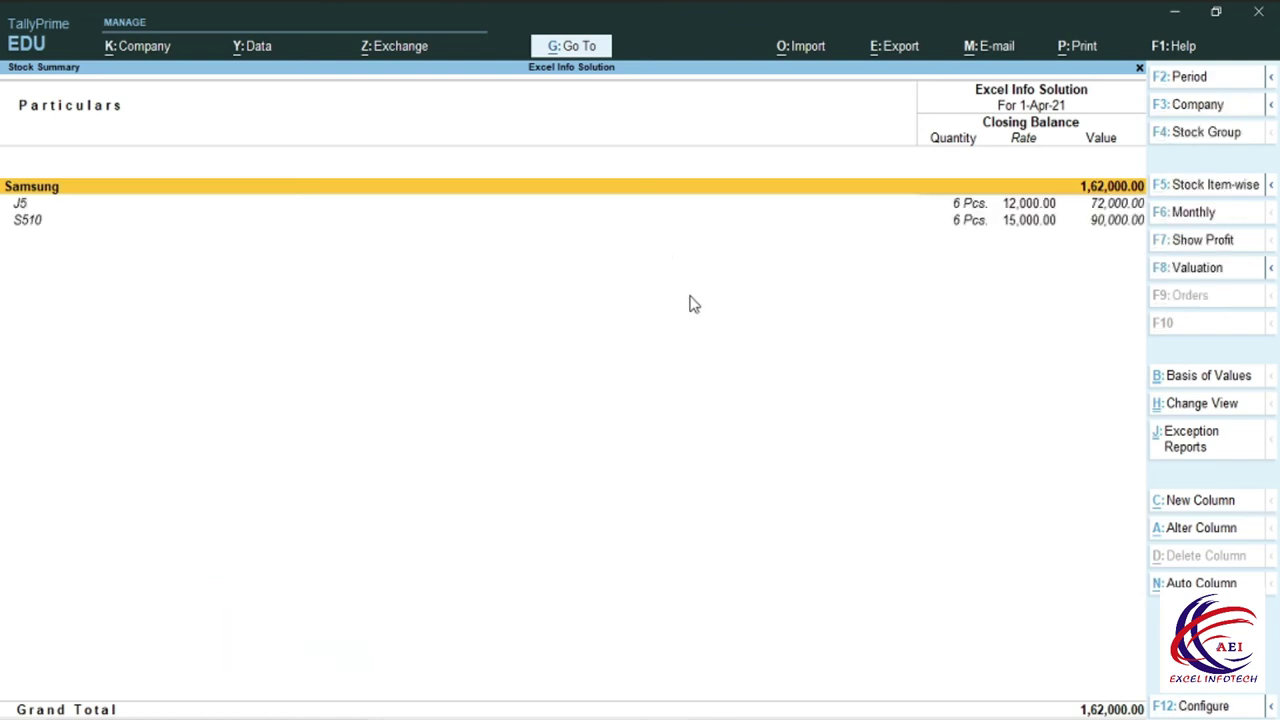
left_click(29, 207)
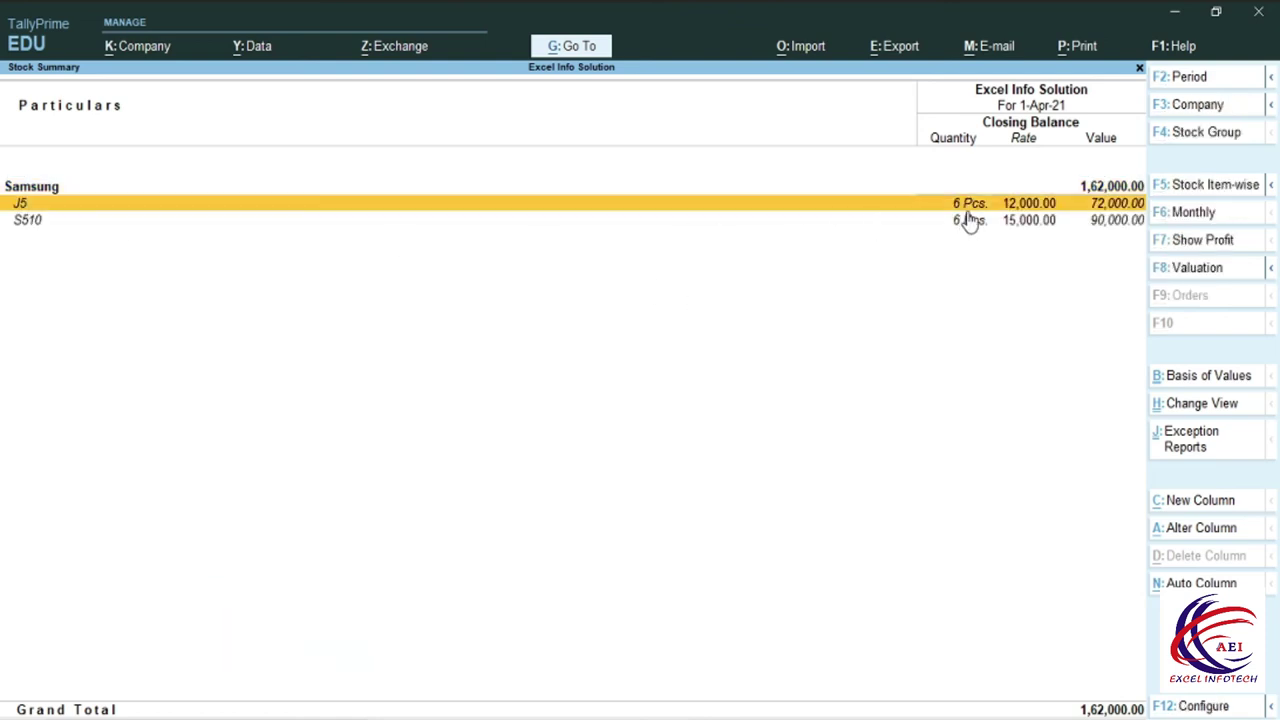
left_click(42, 226)
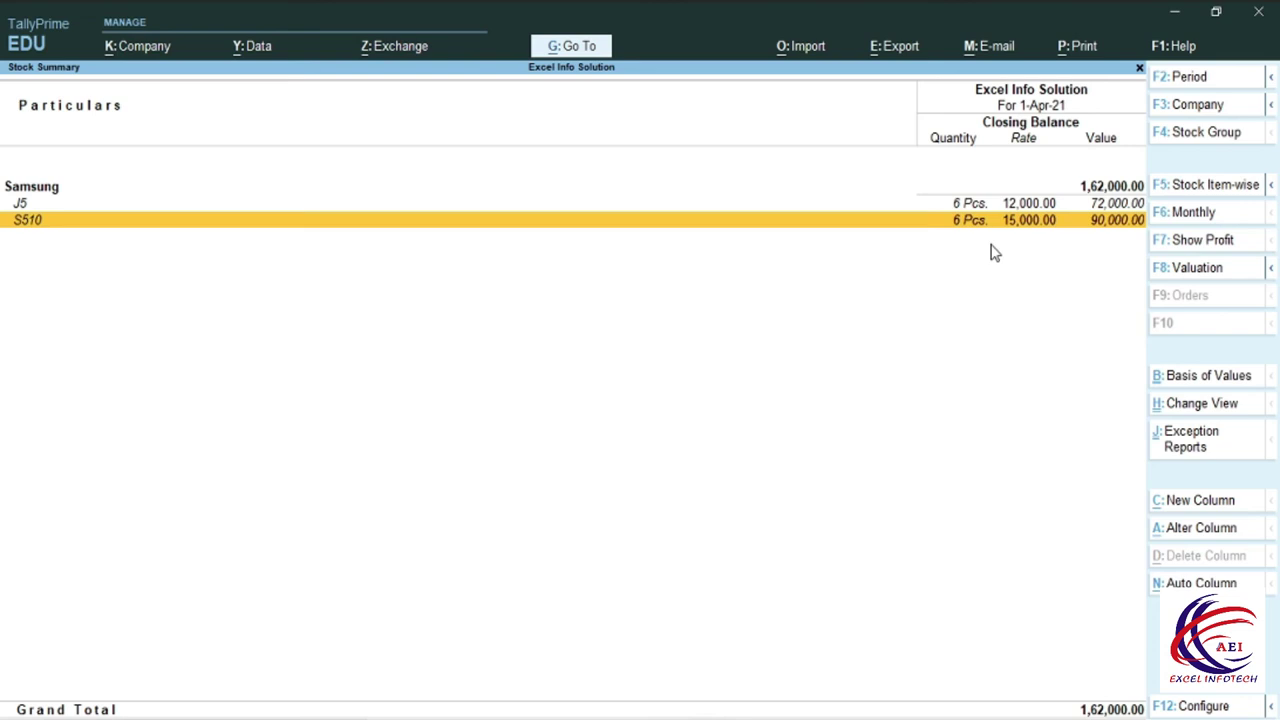
Step: Leave the Stock Summary and start a new Debit Note voucher
key("Escape")
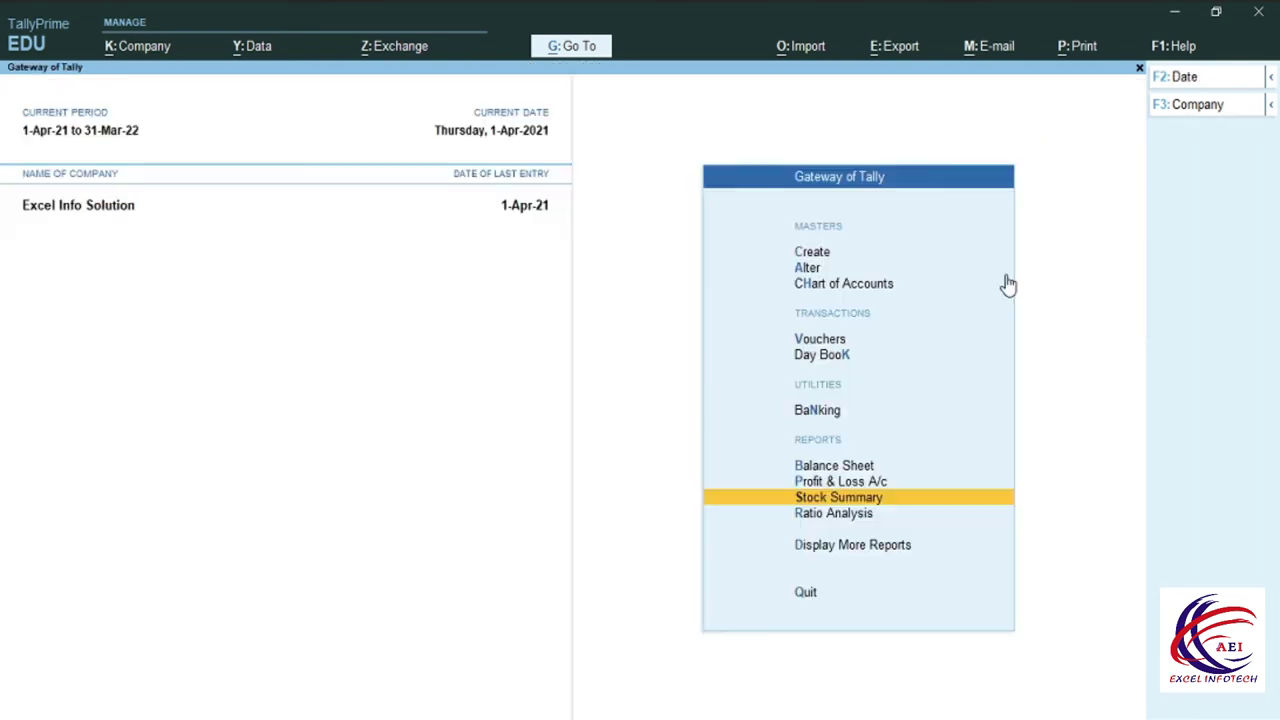
left_click(821, 342)
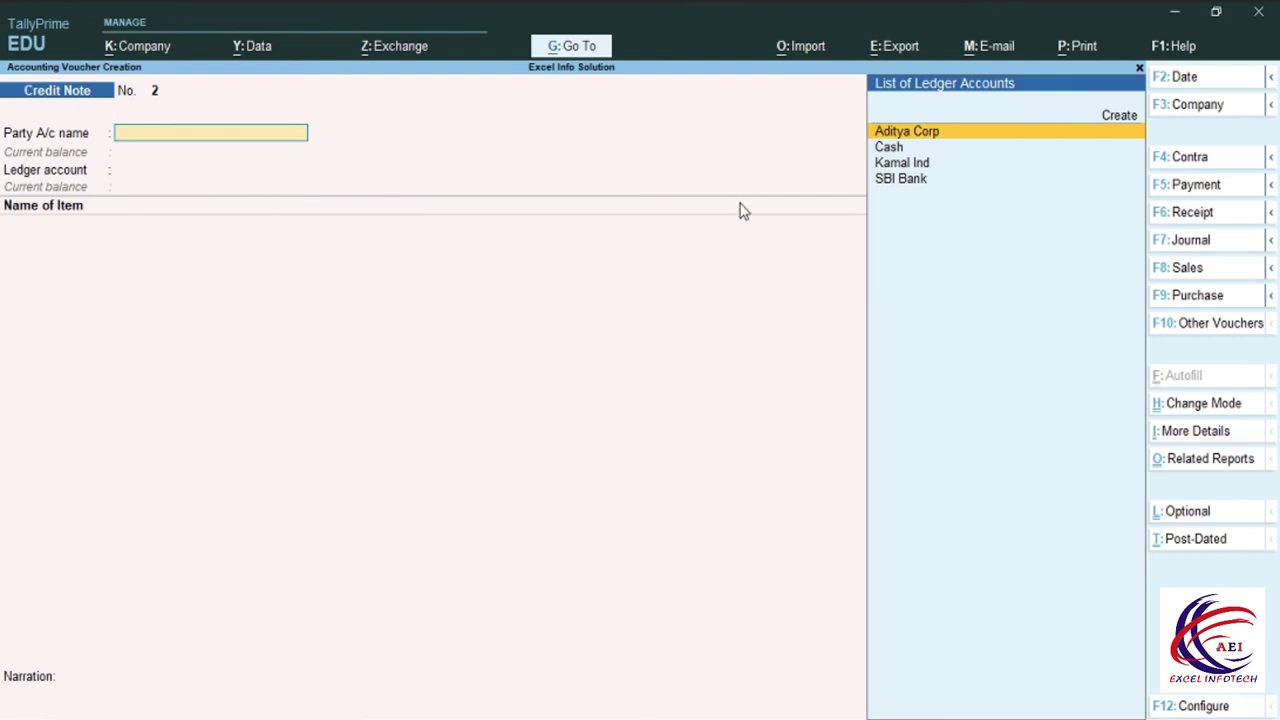
key("F10")
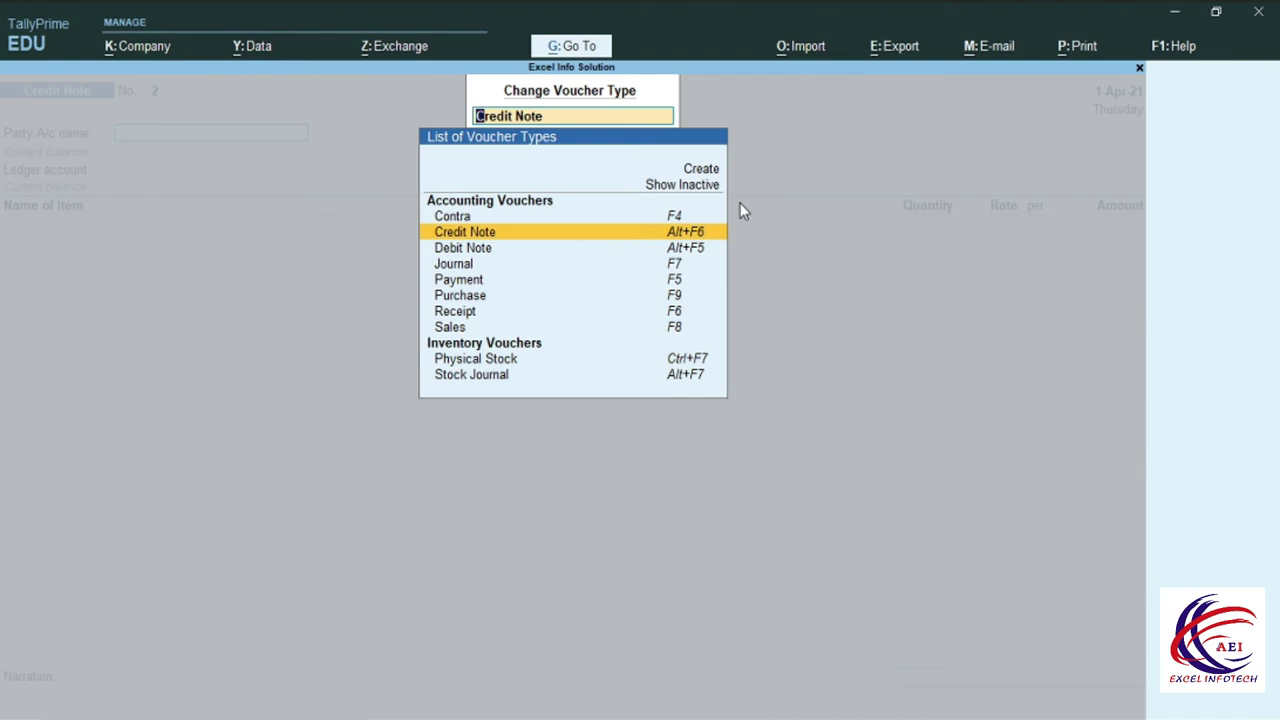
key("Down")
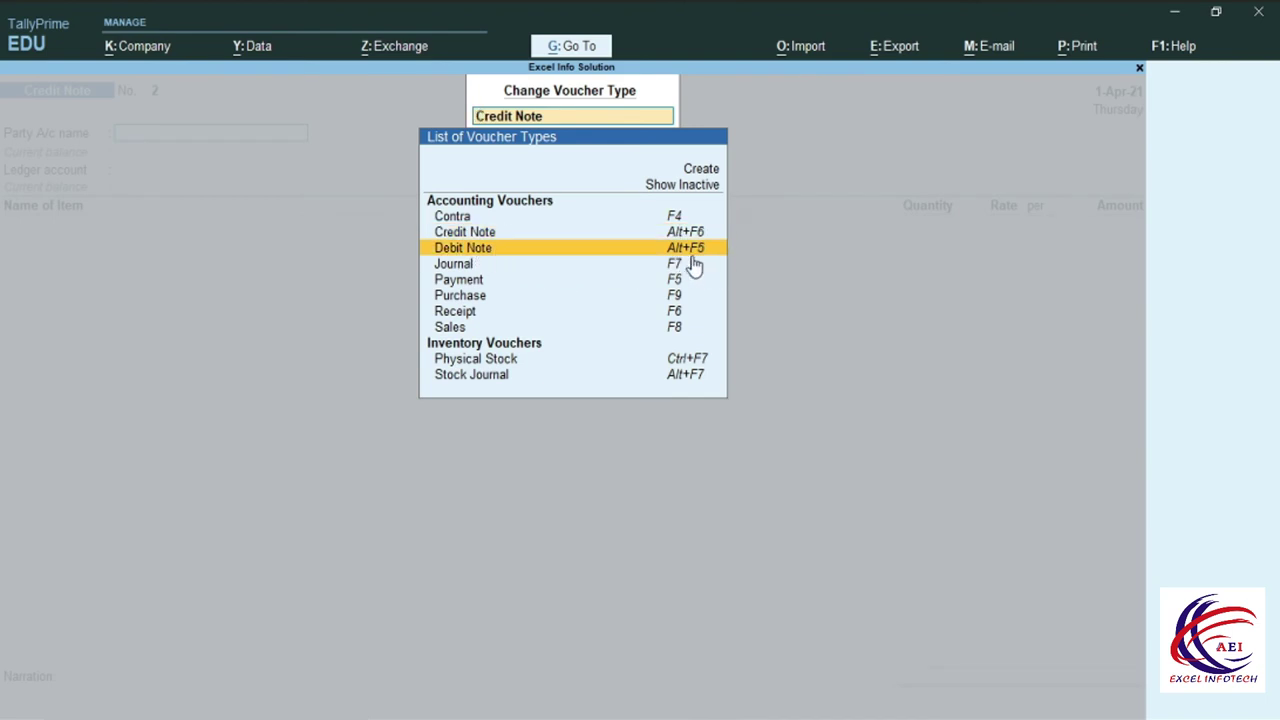
left_click(484, 250)
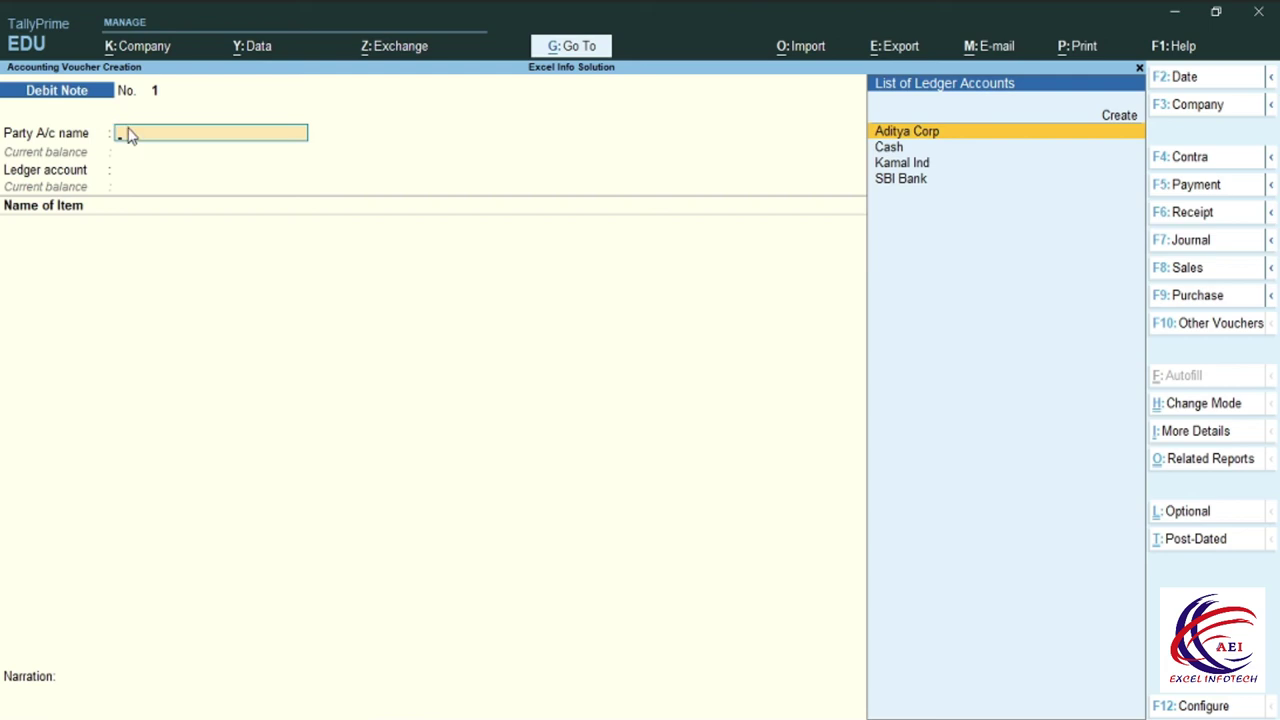
Step: Set Aditya Corp as the party, accept the blank dispatch and party details, and choose Purchase as the ledger account
left_click(940, 133)
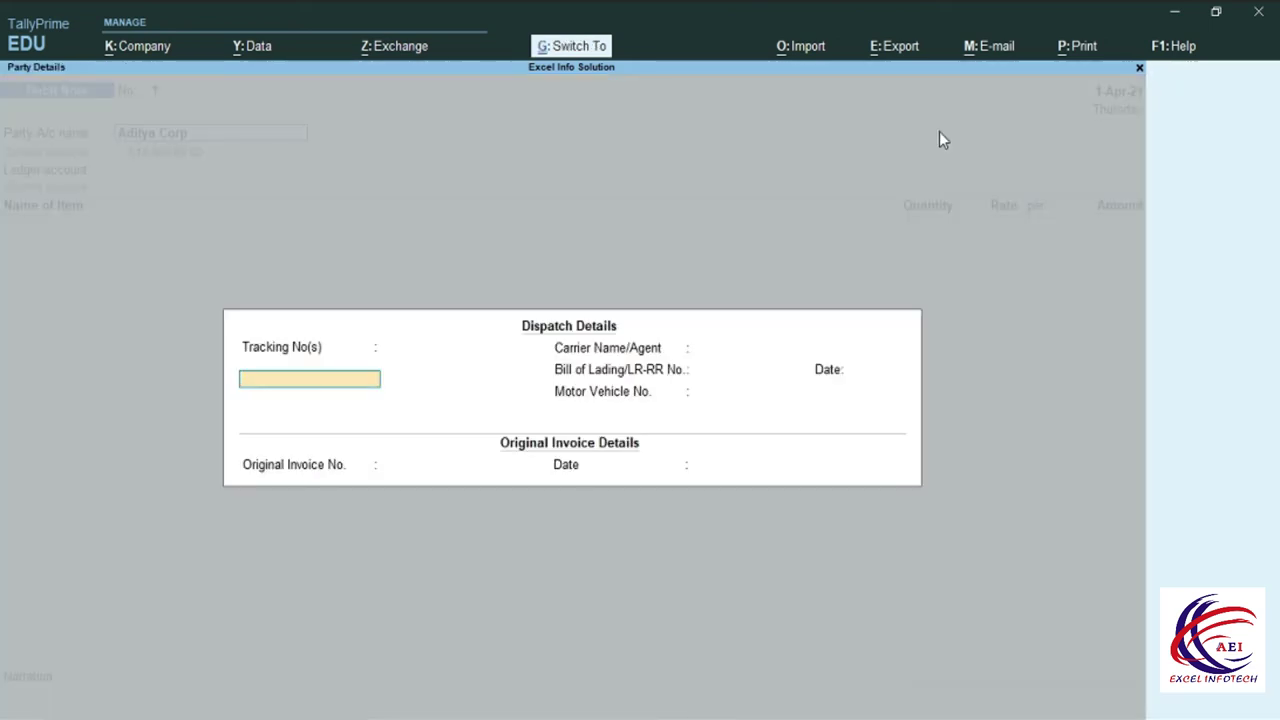
key("ctrl+a")
key("ctrl+a")
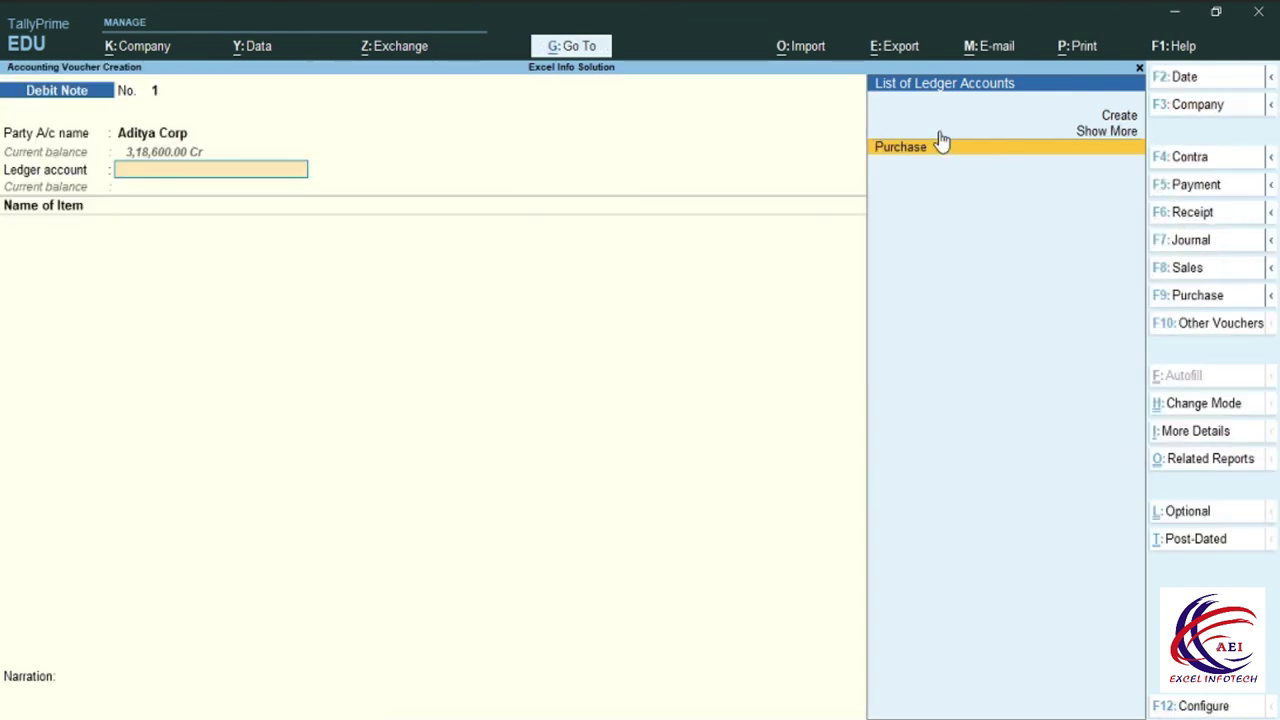
key("ctrl+a")
left_click(903, 163)
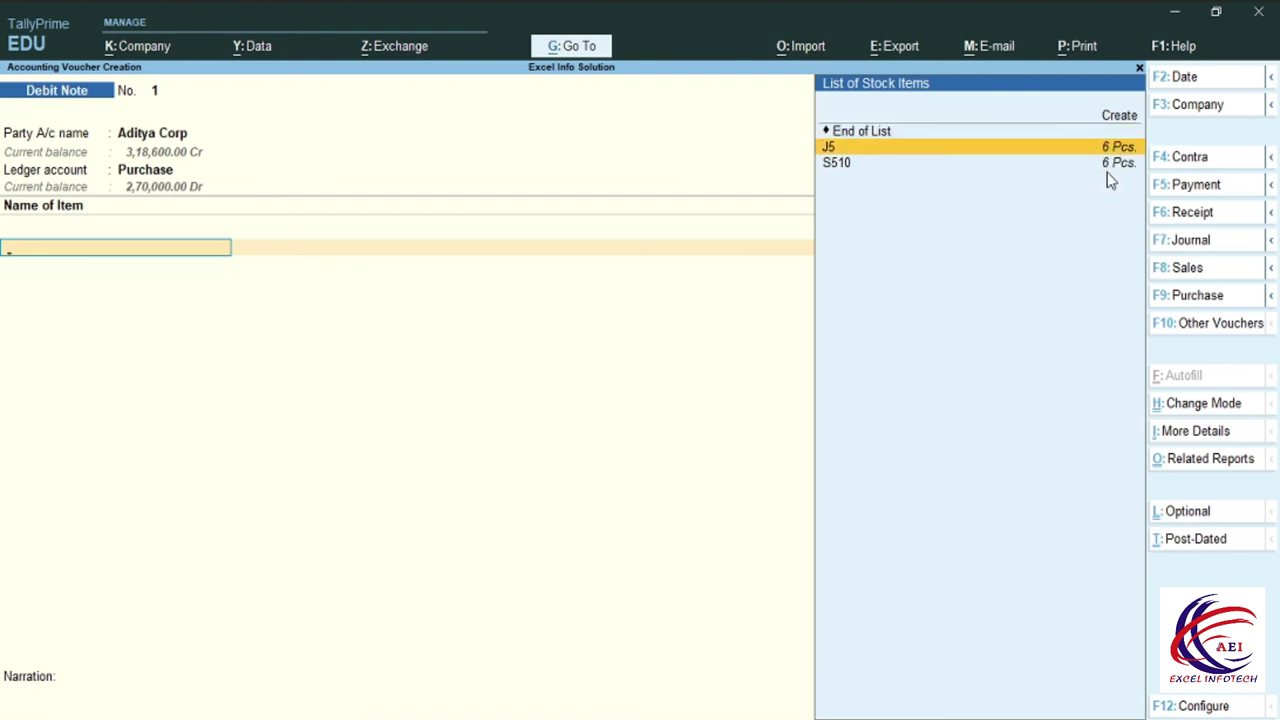
Step: Add stock item J5 with its existing description and a quantity of 1 Pcs at the rate of 12,000.00
key("Return")
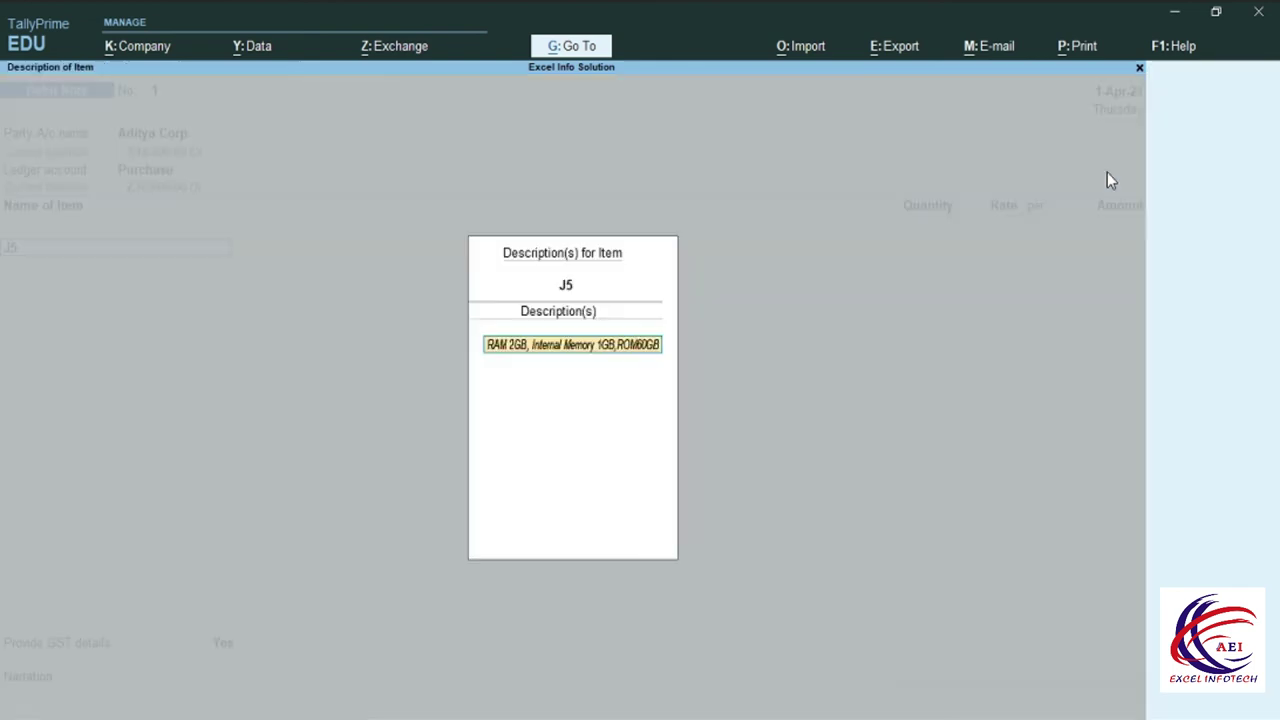
key("Return")
key("Return")
type("1")
key("Return")
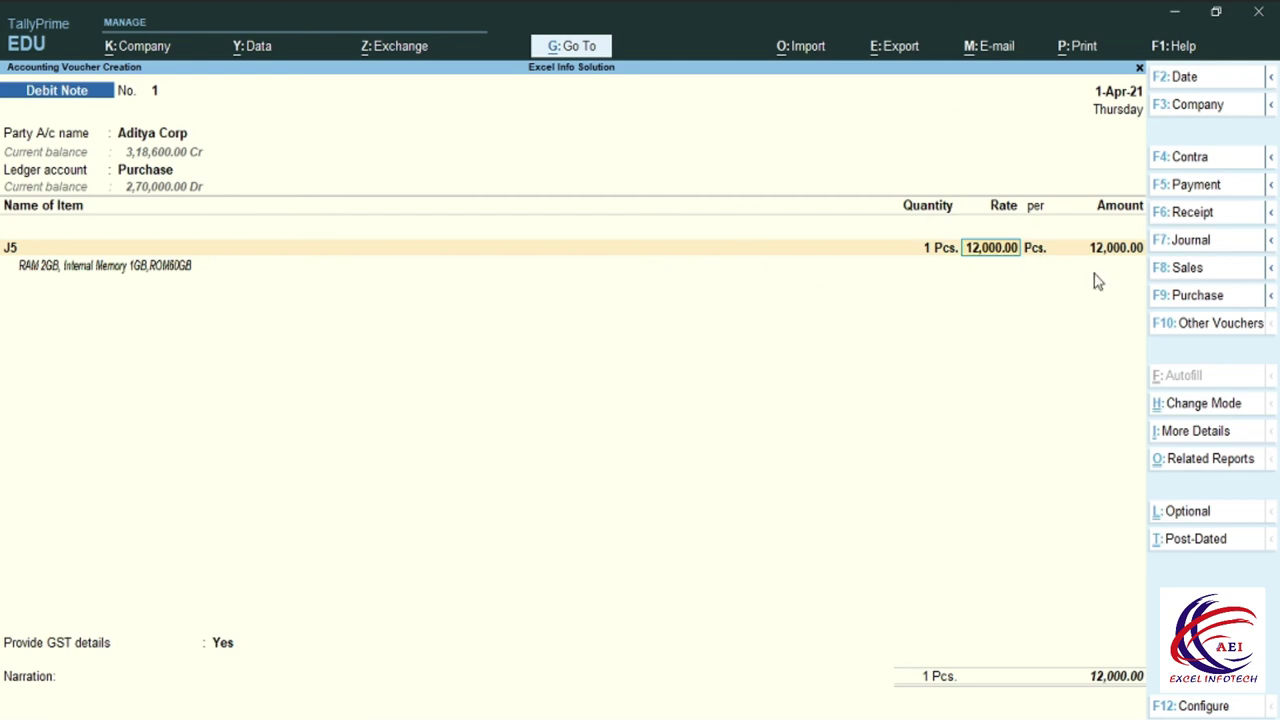
key("Return")
key("Return")
key("Return")
key("Return")
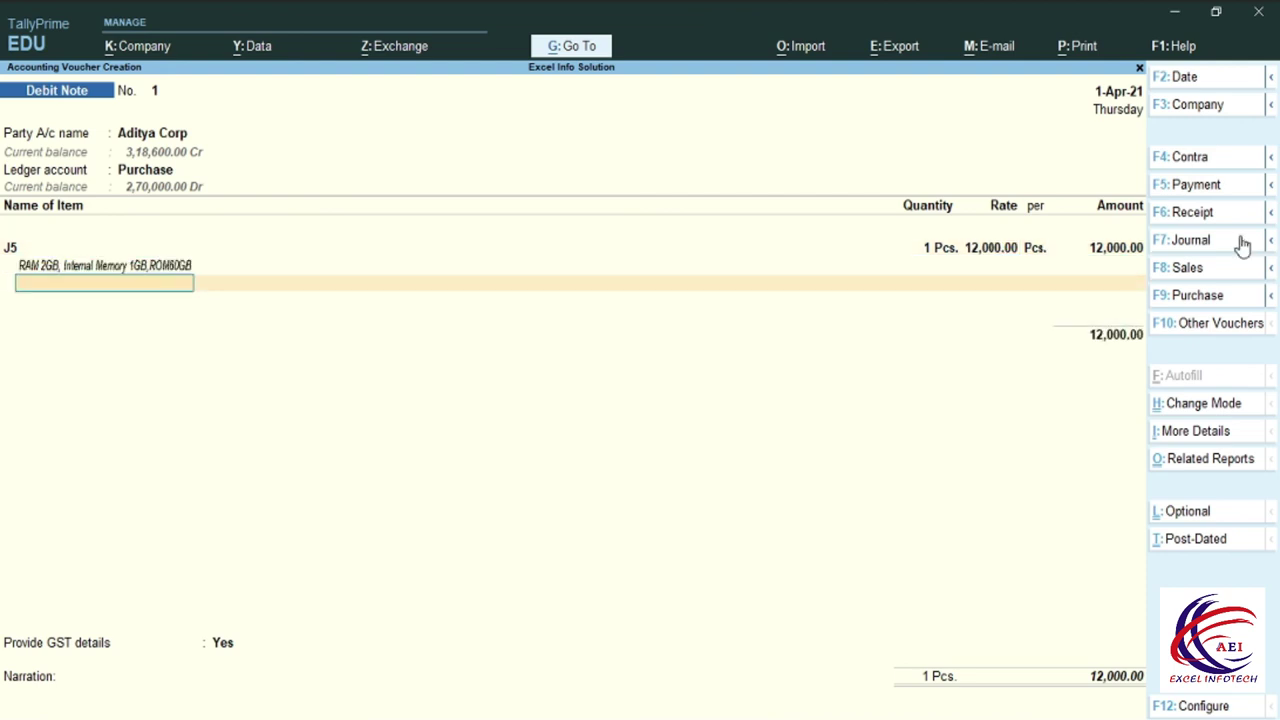
Step: Add stock item S510 with a quantity of 1 Pcs at the rate of 15,000.00 and end the item list
key("Down")
key("Down")
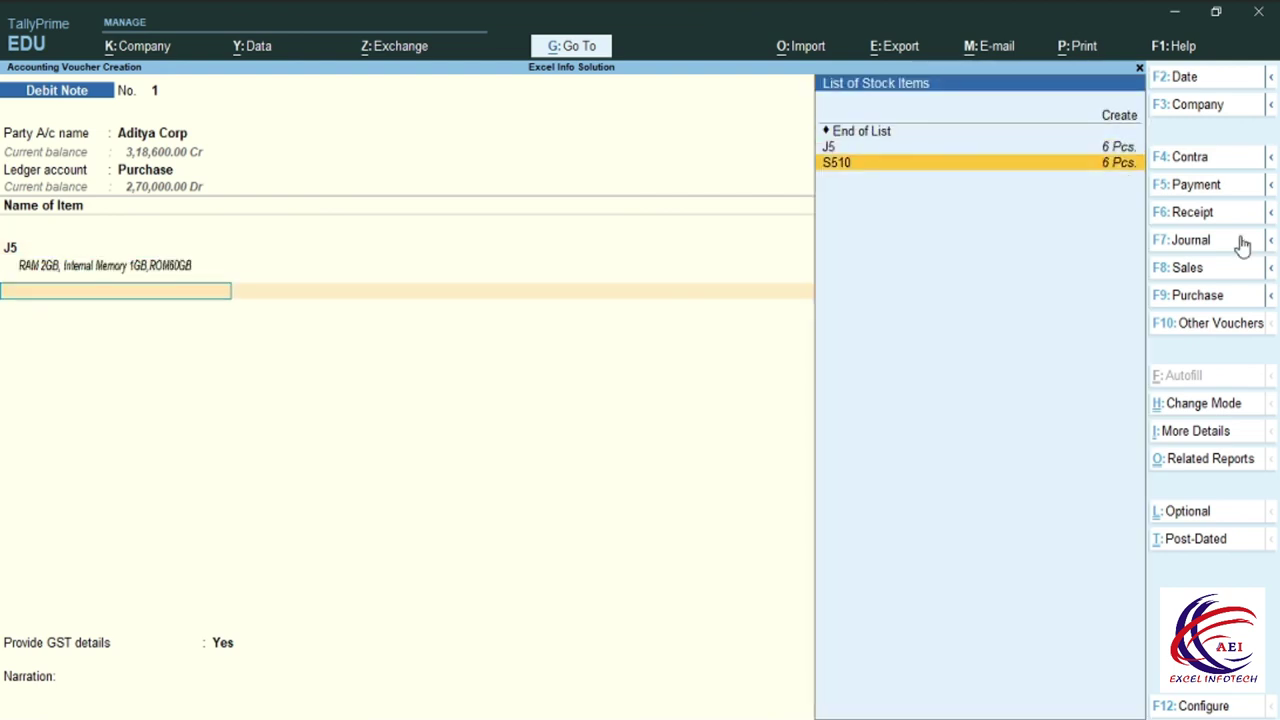
key("Return")
key("Return")
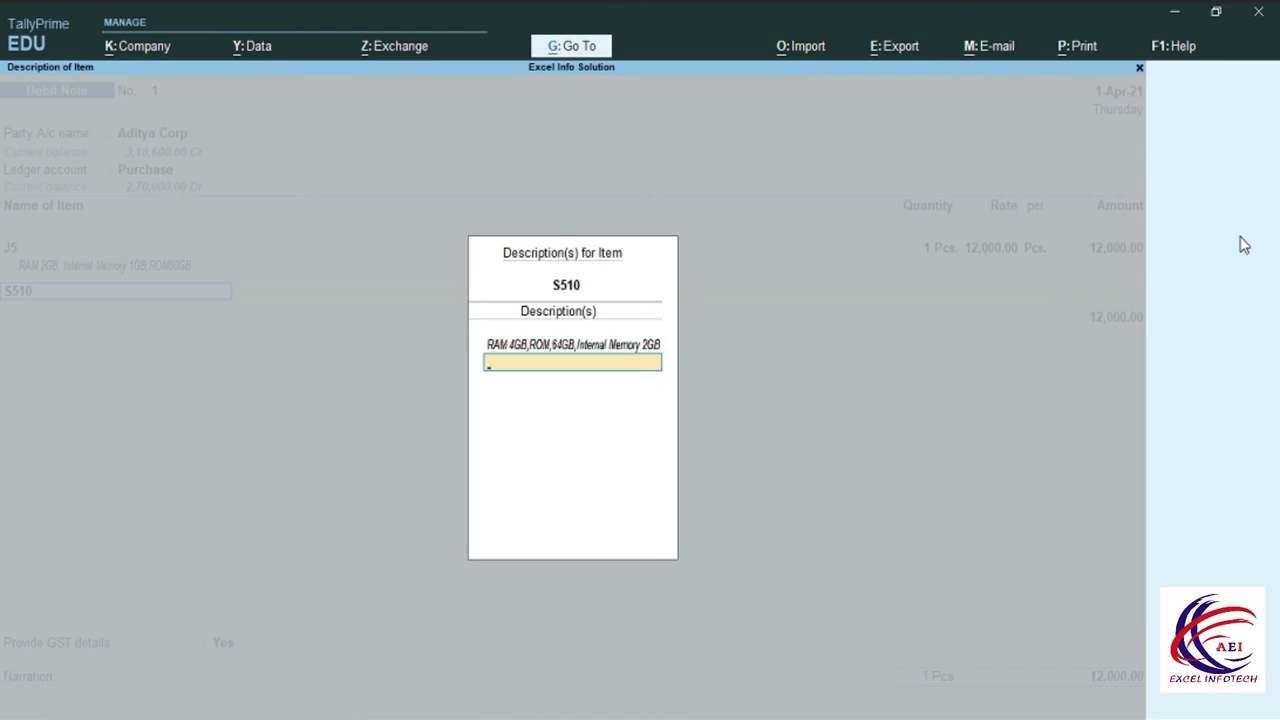
key("Return")
type("1")
key("Return")
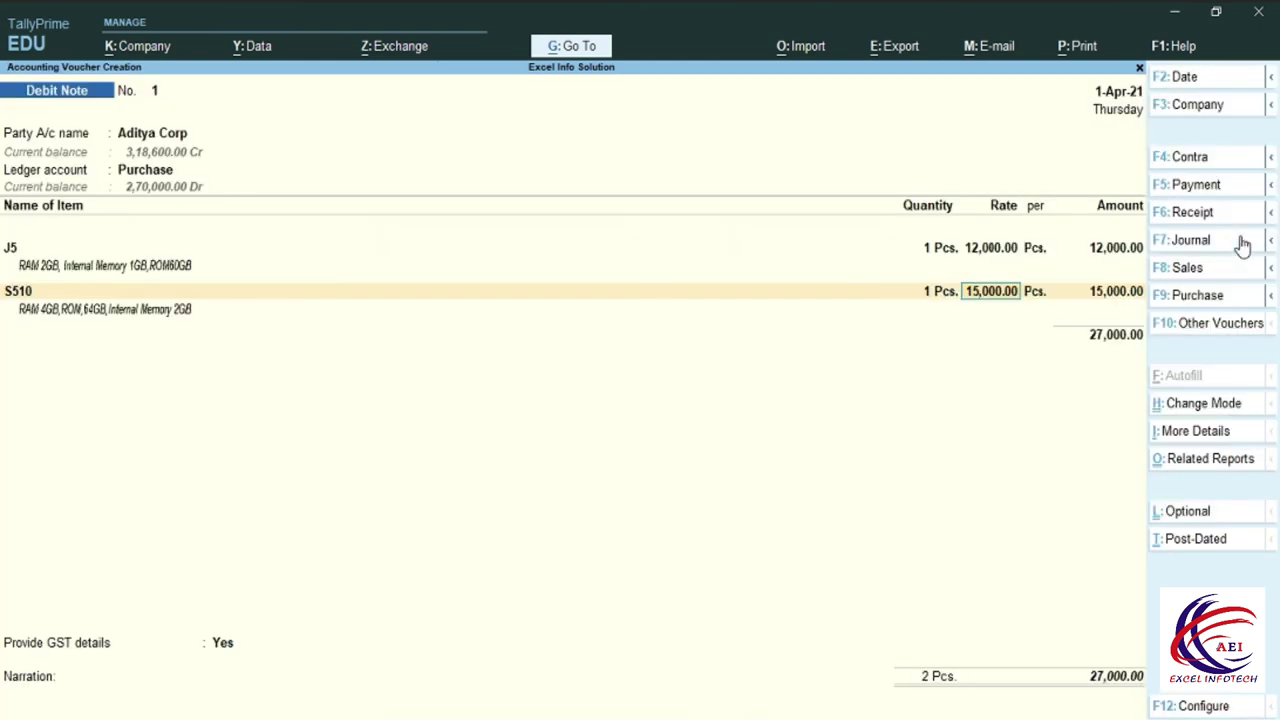
key("Return")
key("Return")
key("Return")
key("Return")
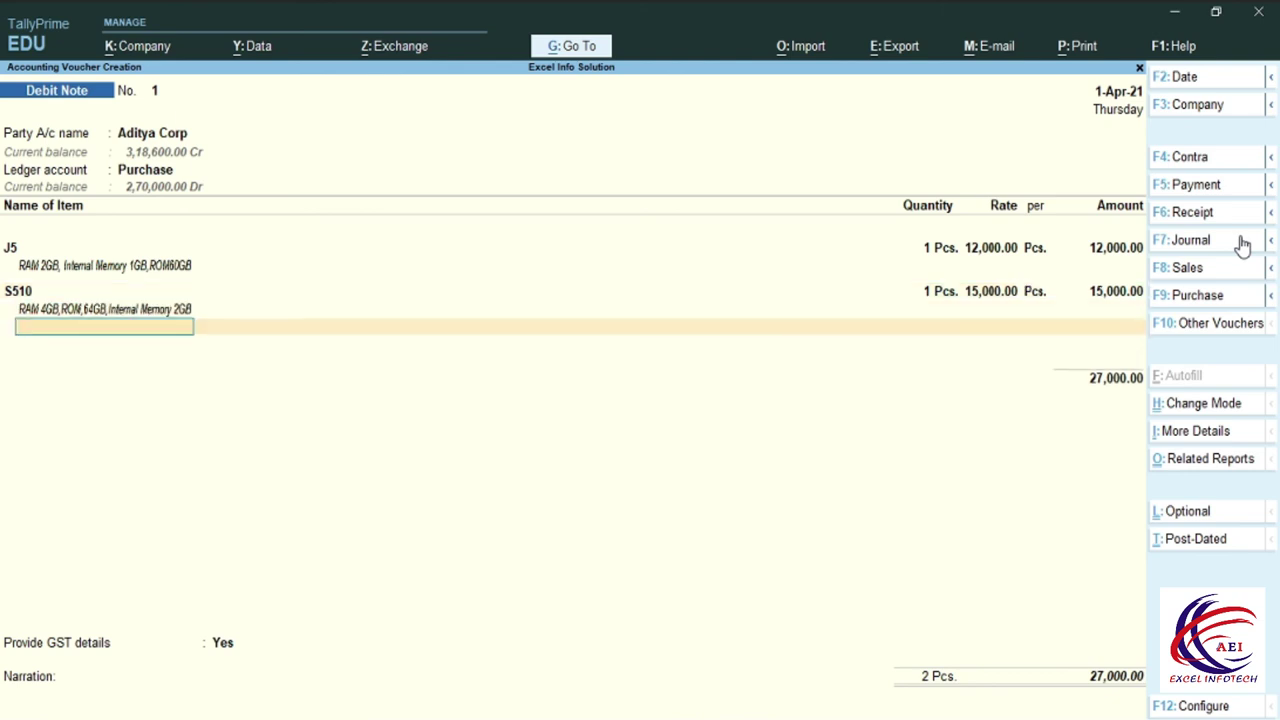
key("Return")
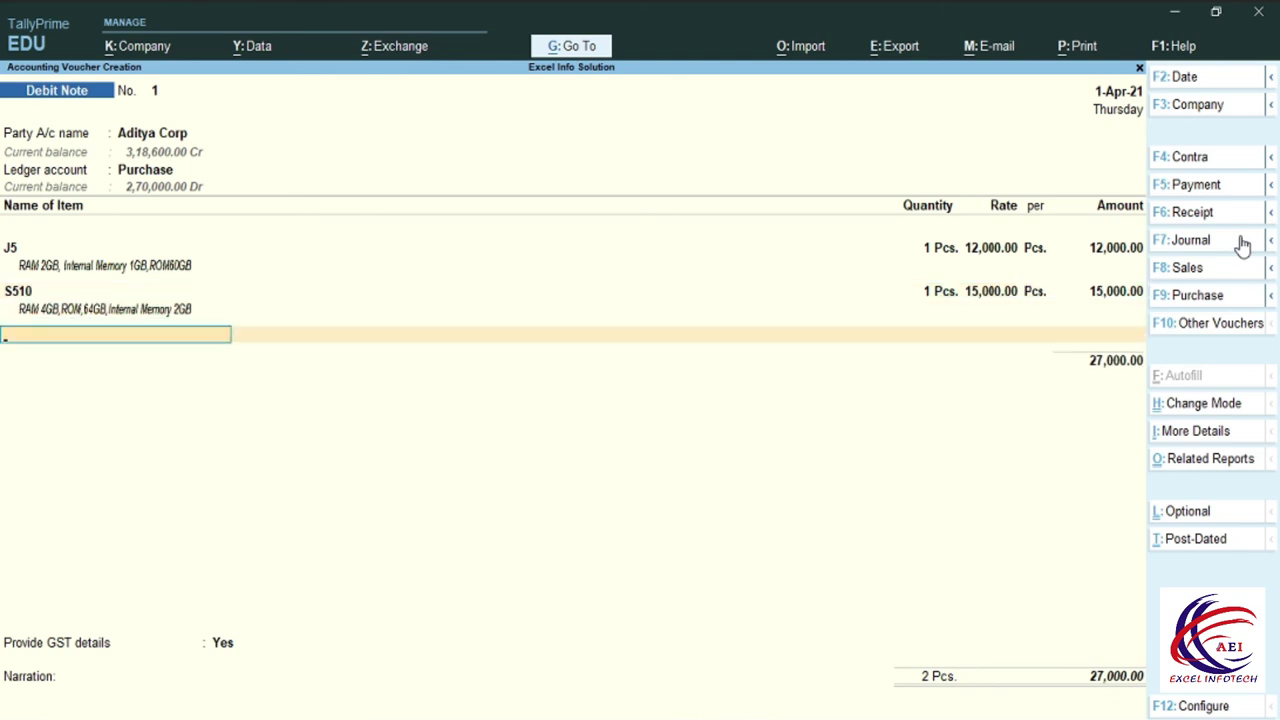
key("Return")
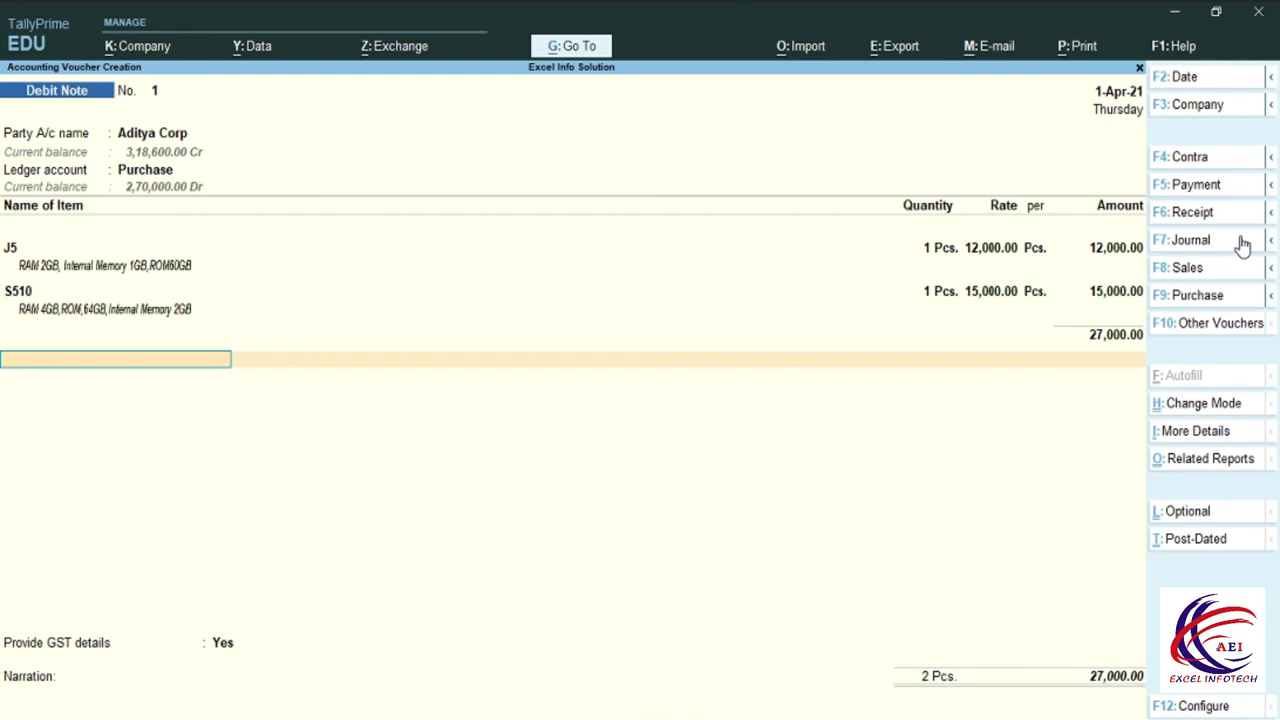
Step: Add the CGST and SGST ledgers below the items with their calculated amounts and set Provide GST details to No
type("CGST")
key("Return")
key("Return")
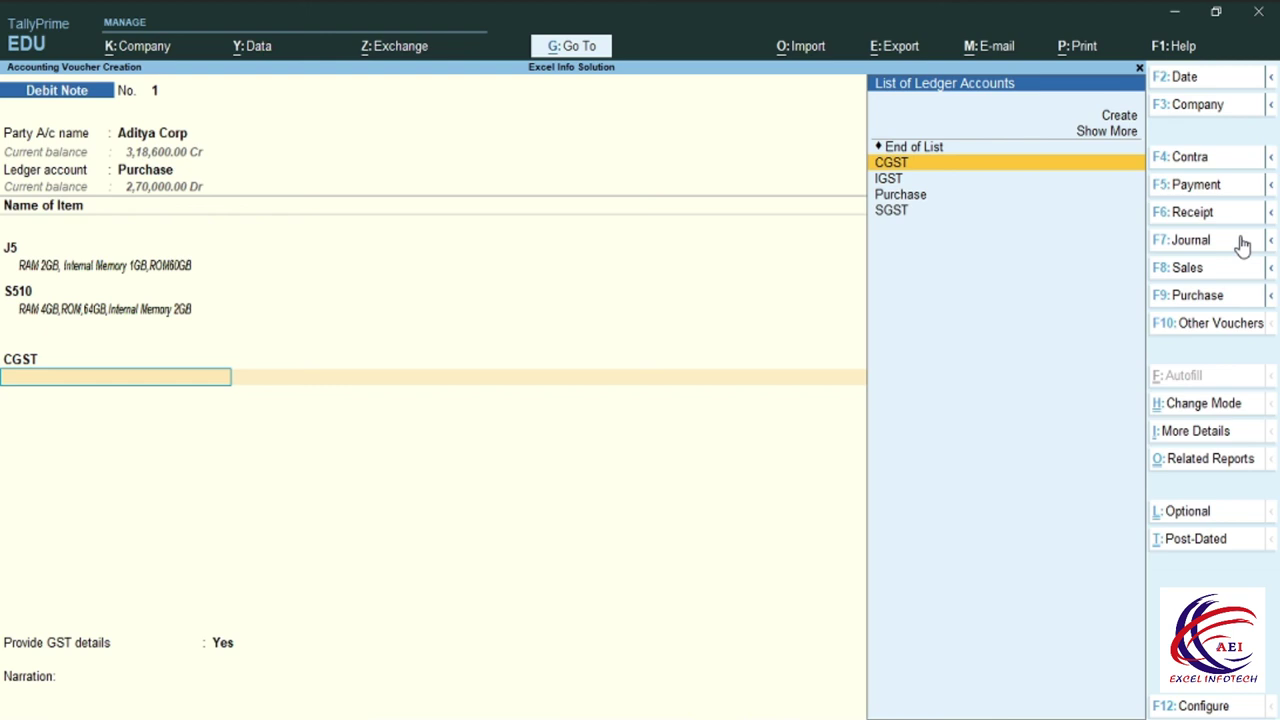
key("Down")
key("Down")
key("Down")
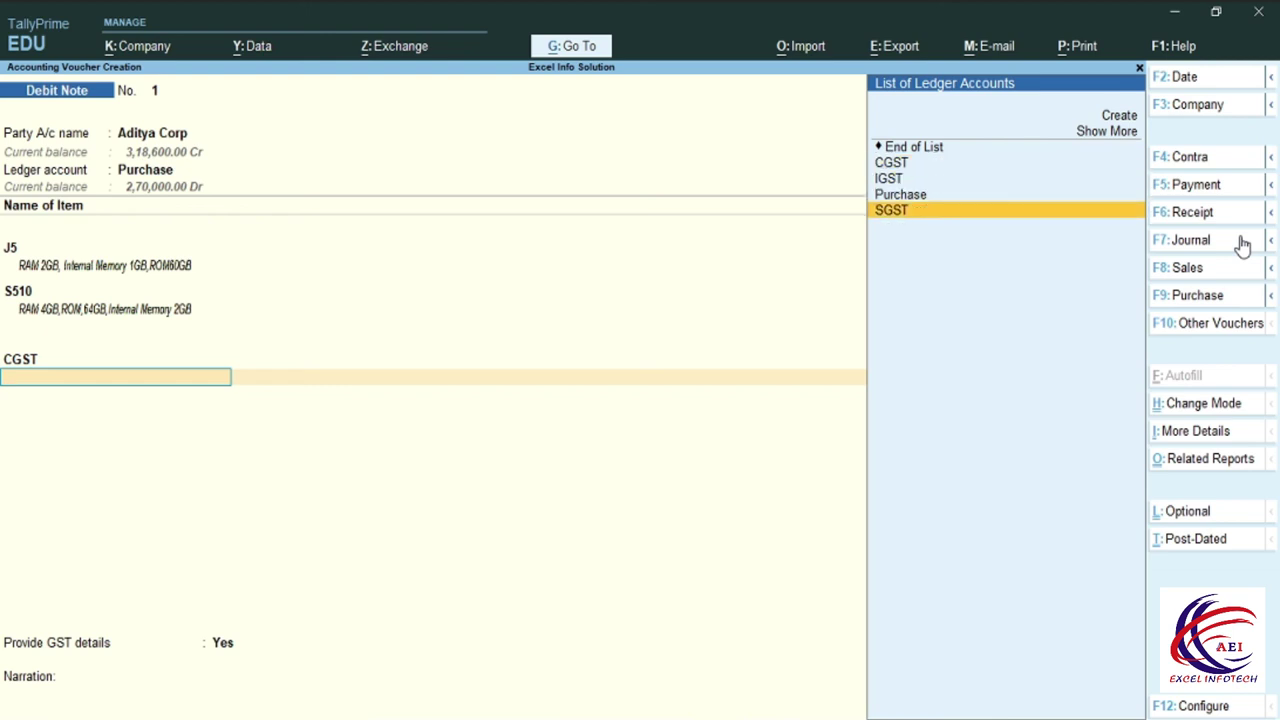
key("Return")
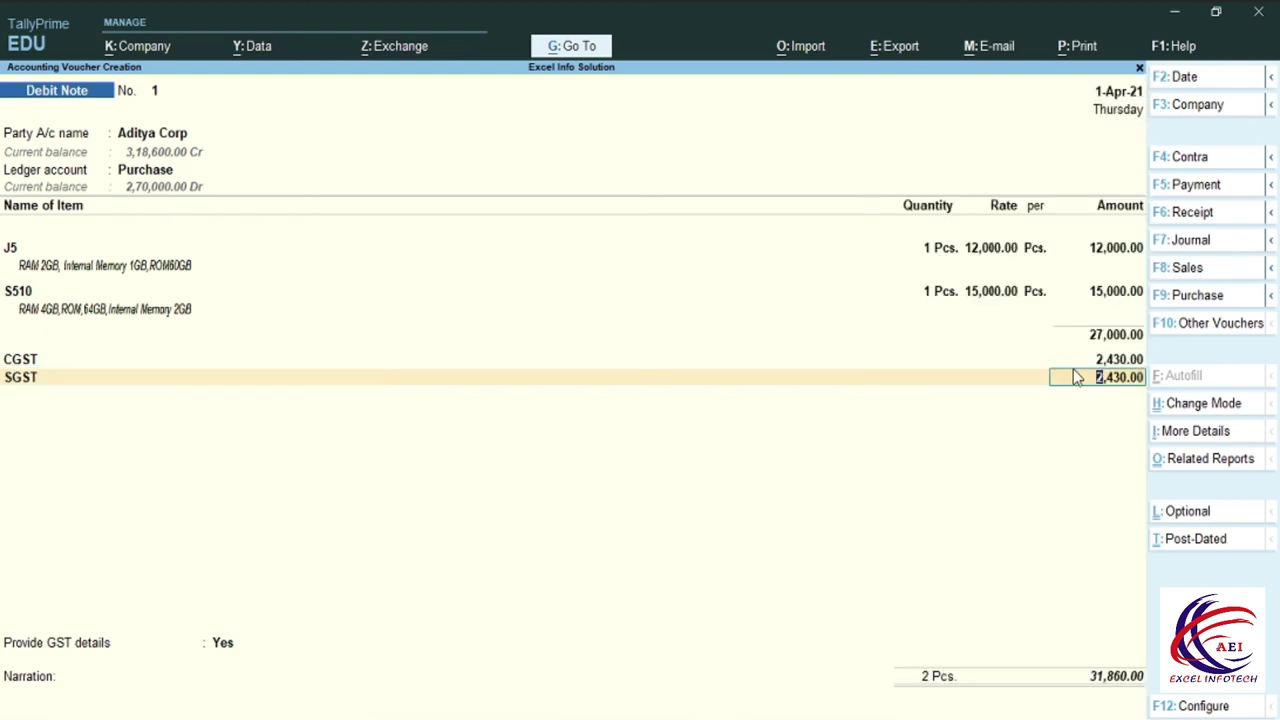
key("Return")
key("Return")
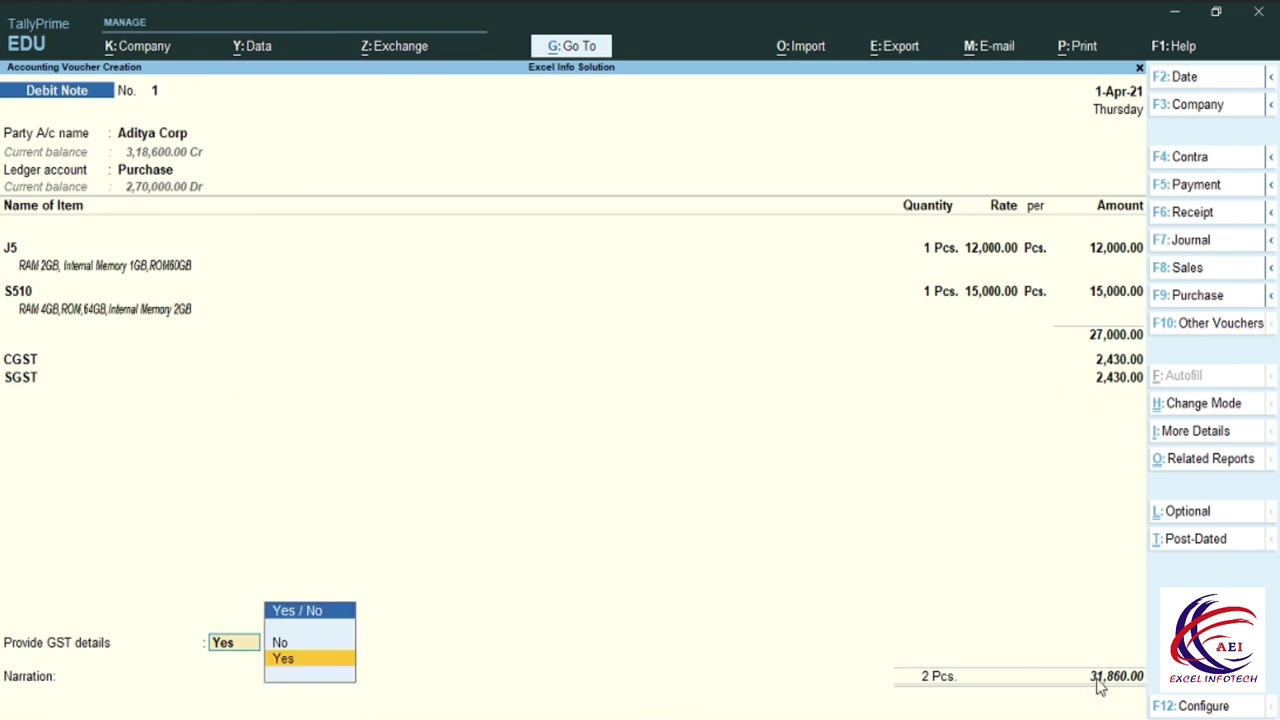
key("Up")
key("Return")
Step: Allocate the debit note amount for Aditya Corp as Agst Ref against pending bill 1 and save the voucher
key("Return")
key("Return")
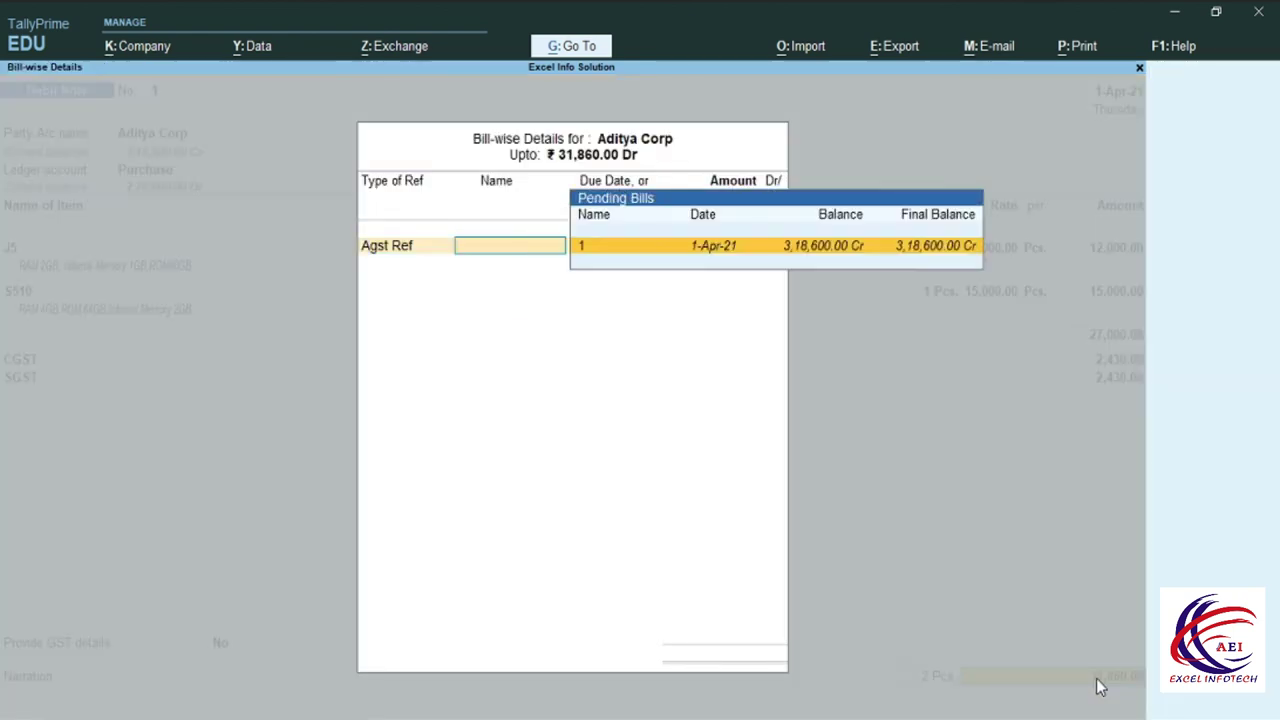
key("Return")
key("Return")
key("Return")
key("Return")
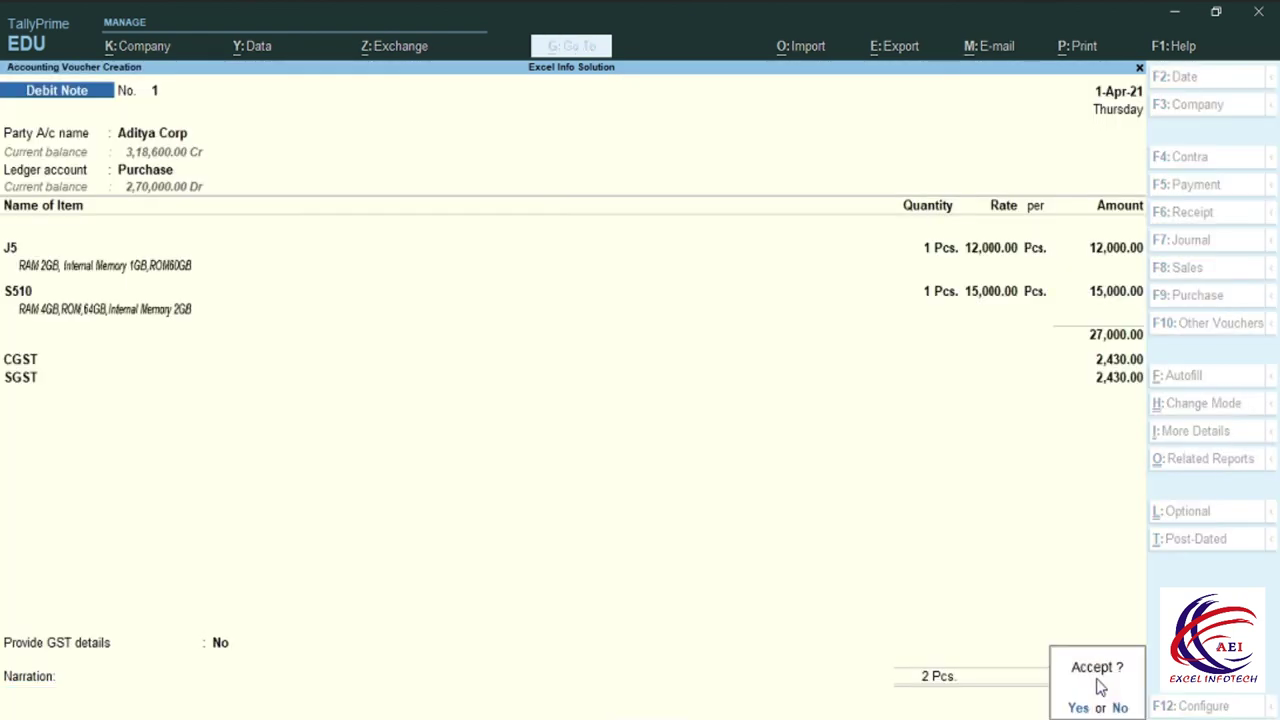
key("Return")
key("Escape")
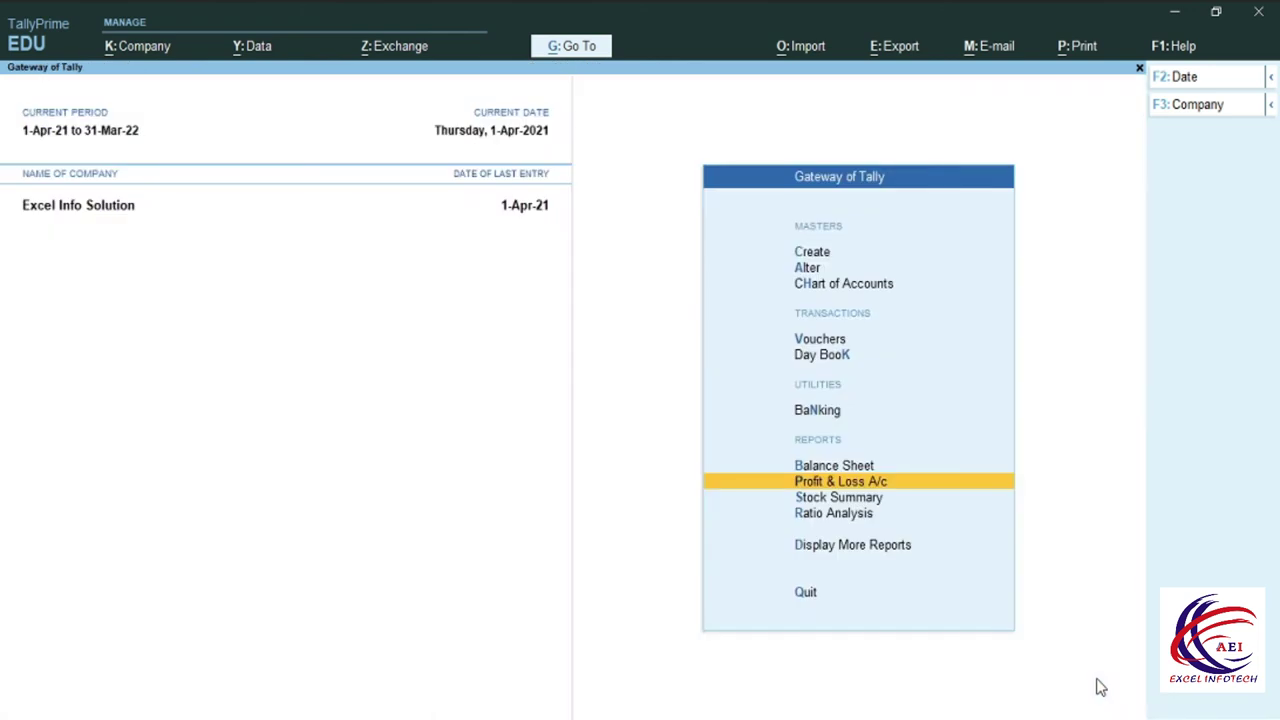
Step: Open the Stock Summary in detailed view and check the closing quantities of J5 and S510 after the purchase return
key("Down")
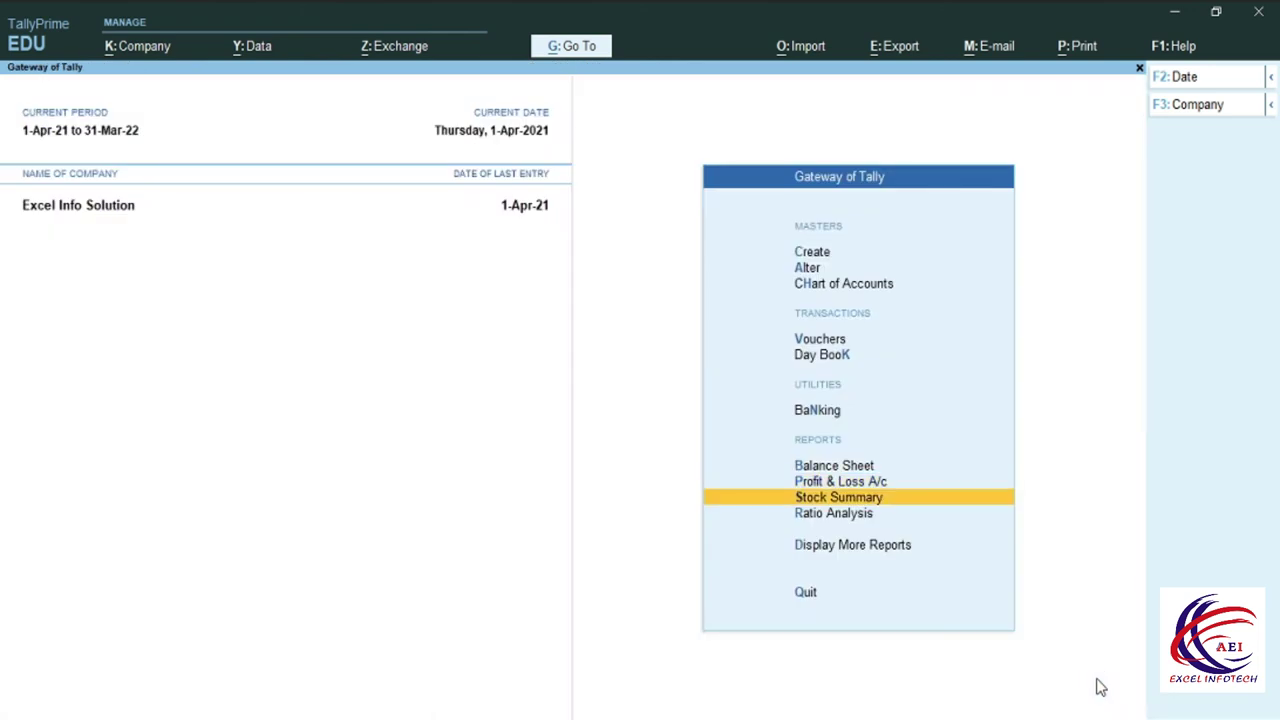
key("Return")
key("alt+F1")
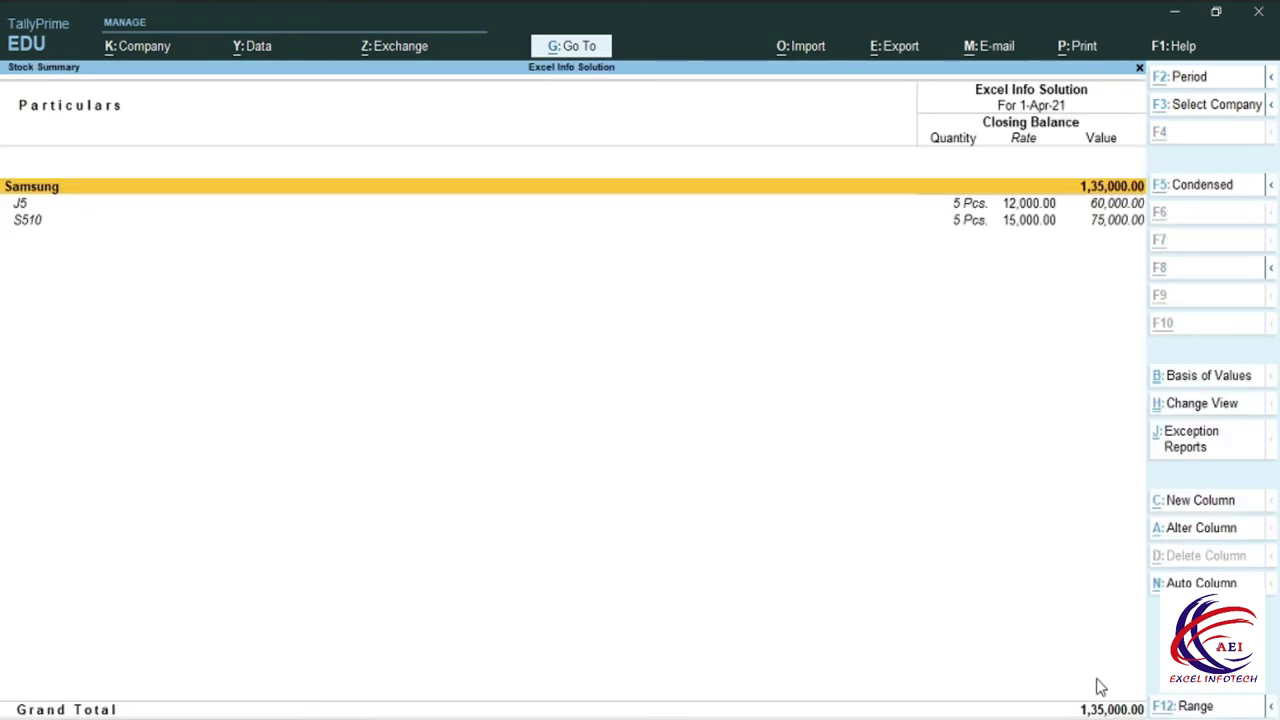
left_click(22, 205)
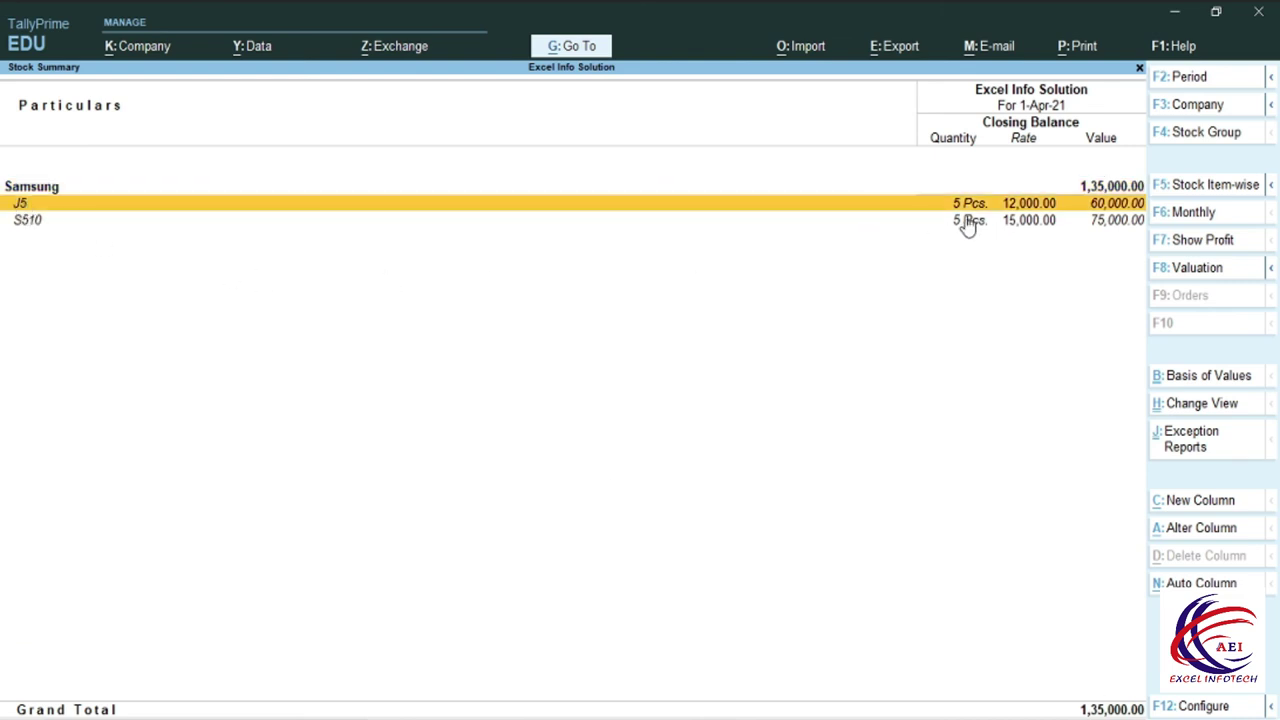
left_click(24, 224)
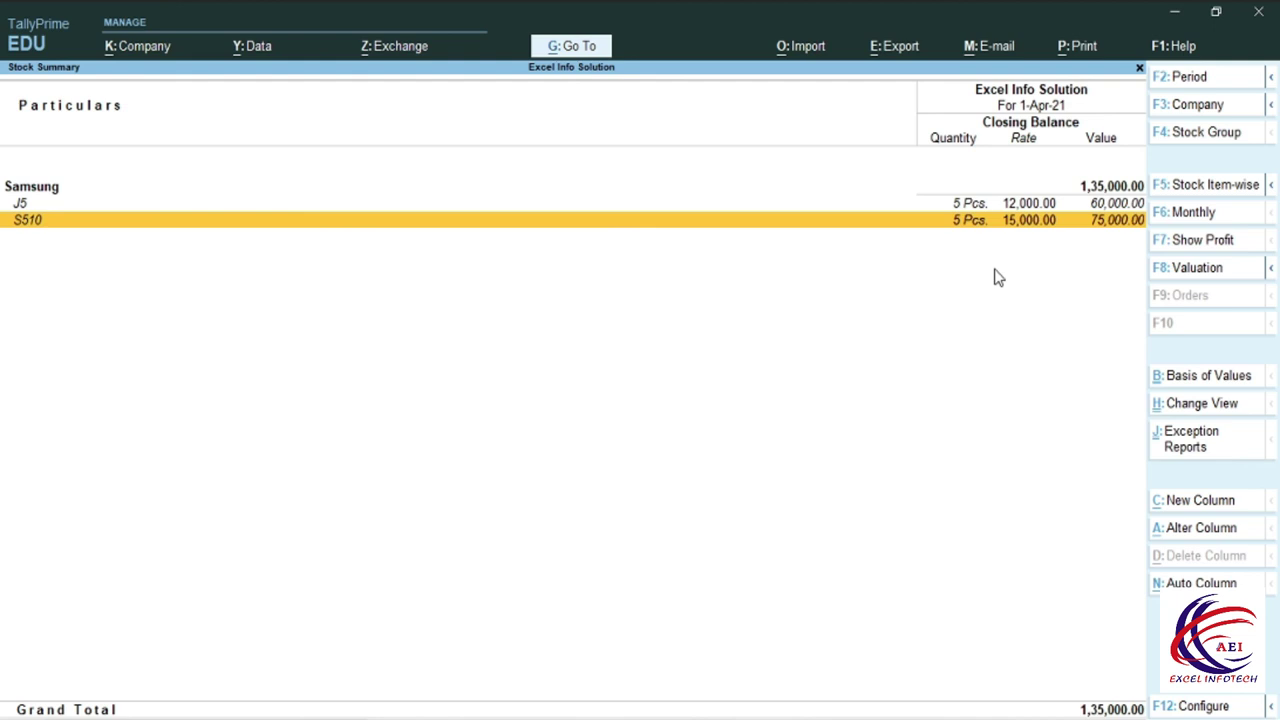
key("Escape")
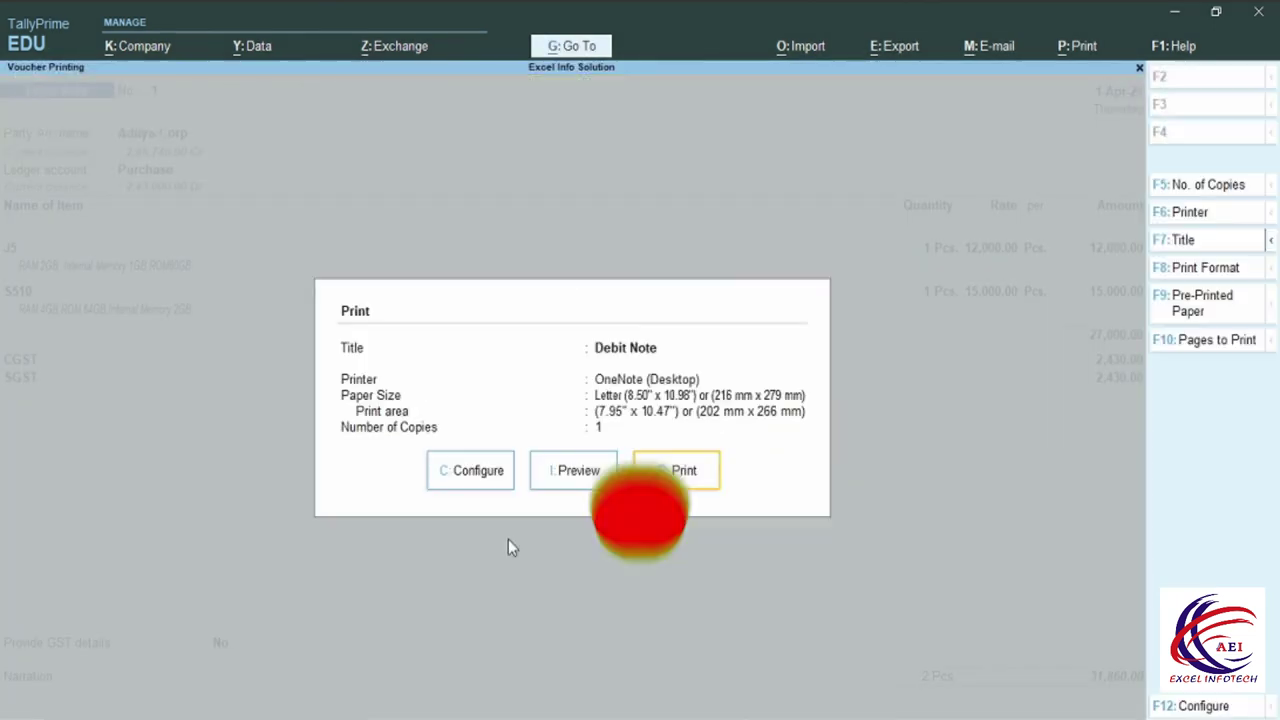
Step: Cancel printing the Aditya Corp debit note and quit the voucher alteration without saving
key("Escape")
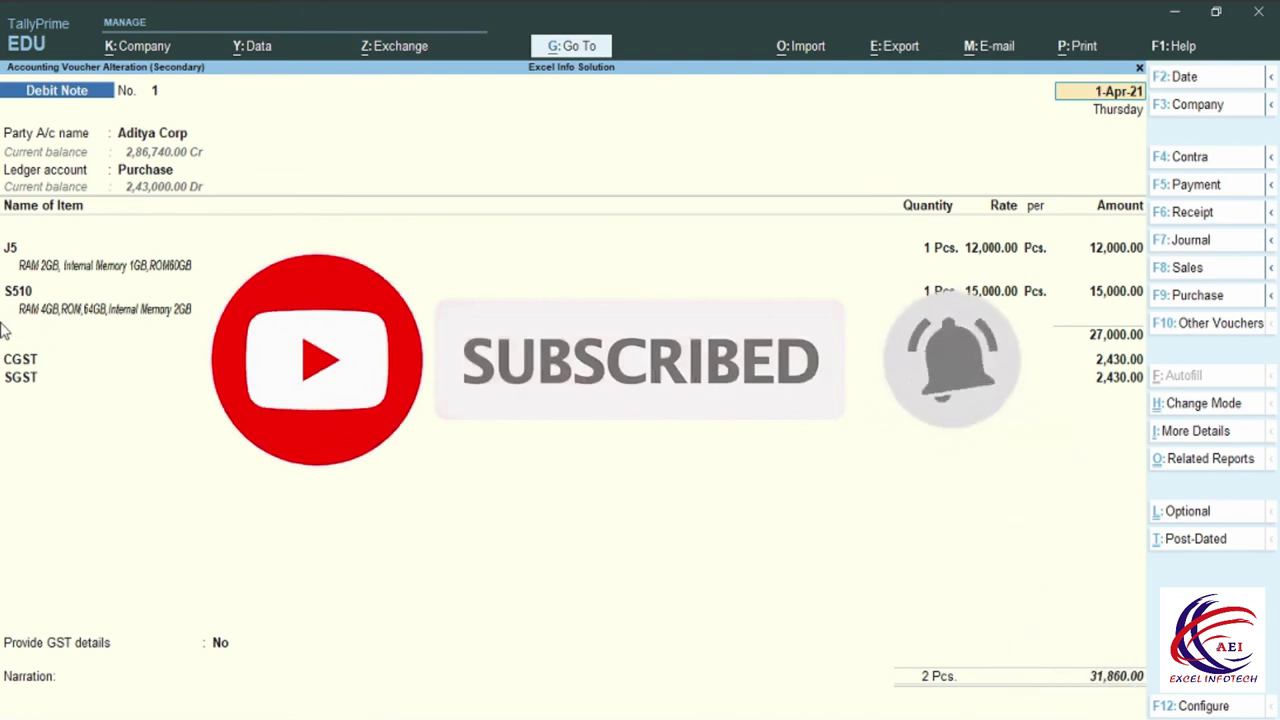
key("BackSpace")
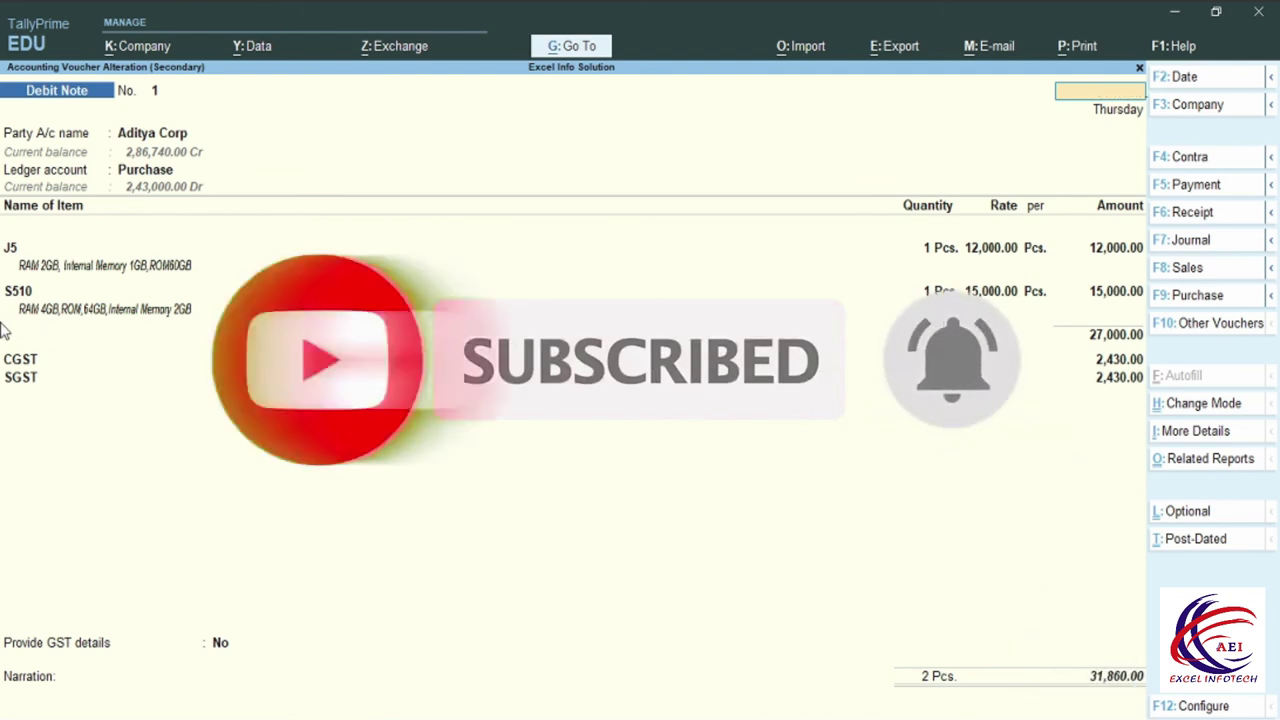
key("Escape")
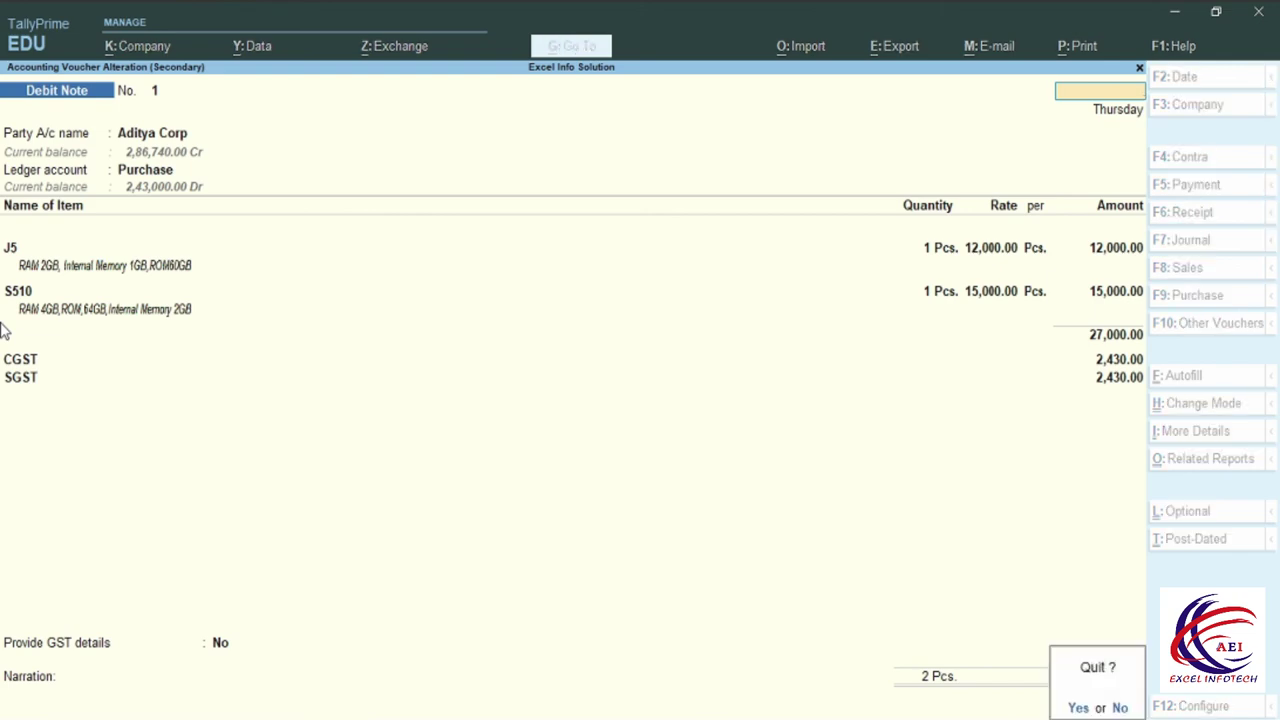
key("y")
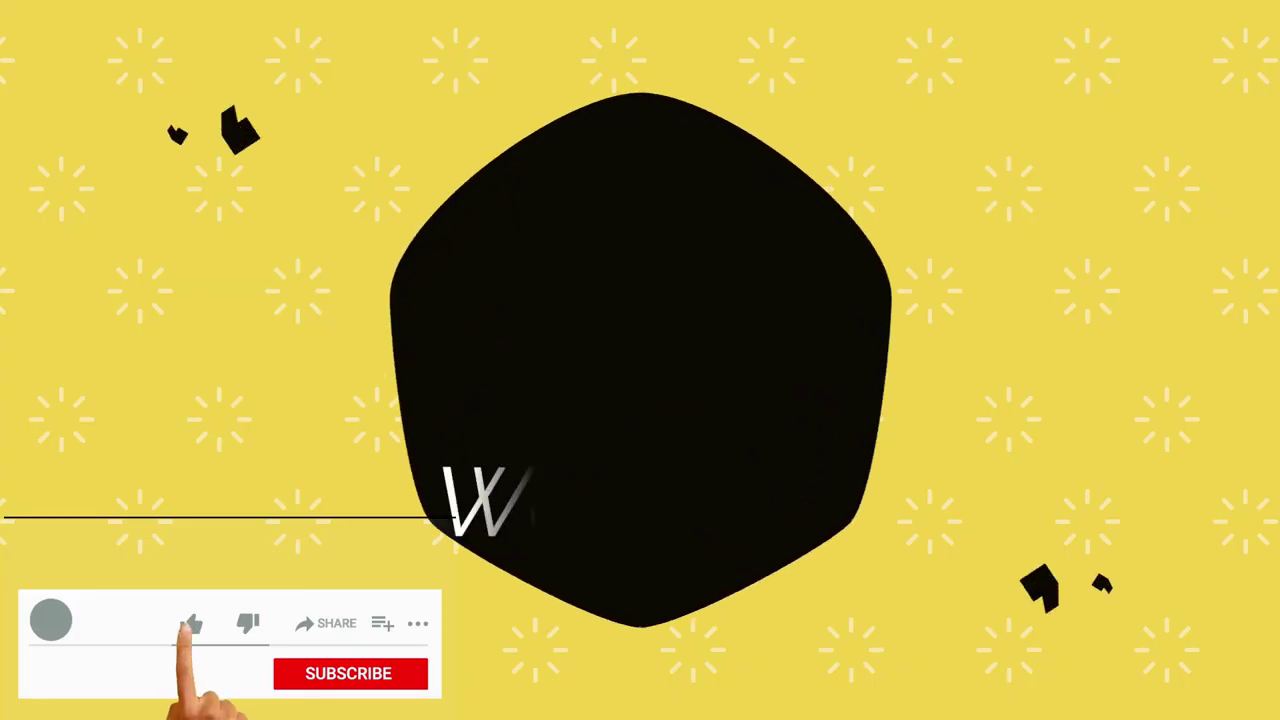